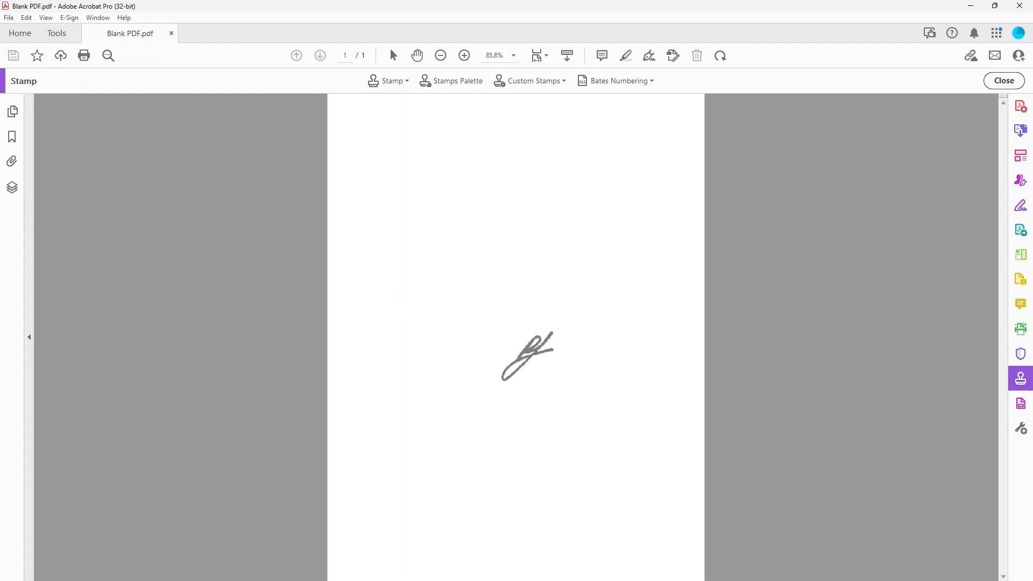
# Place the handwritten initials stamp in the middle of the blank page and delete it.
pyautogui.click(512, 325)
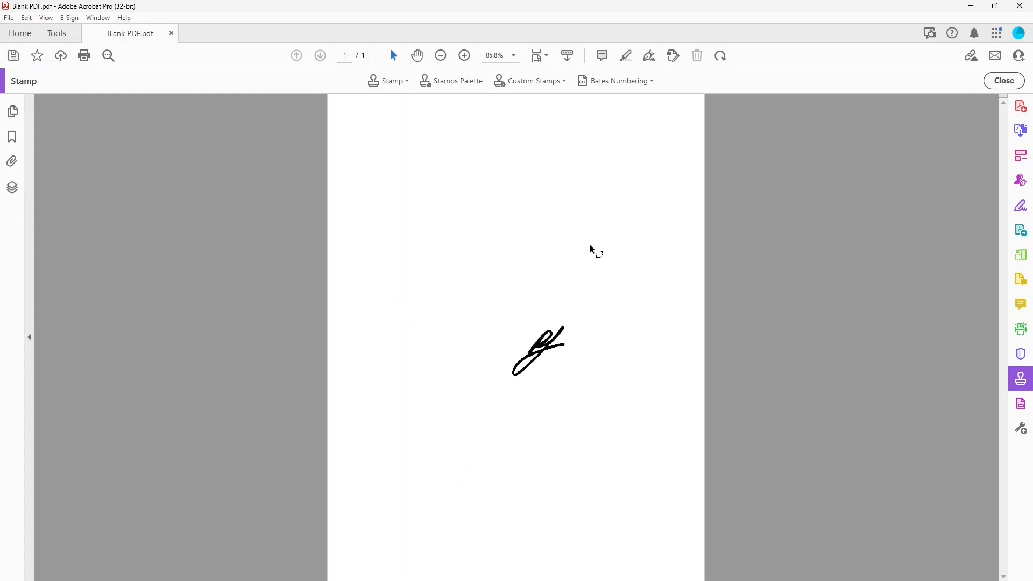
pyautogui.click(540, 350)
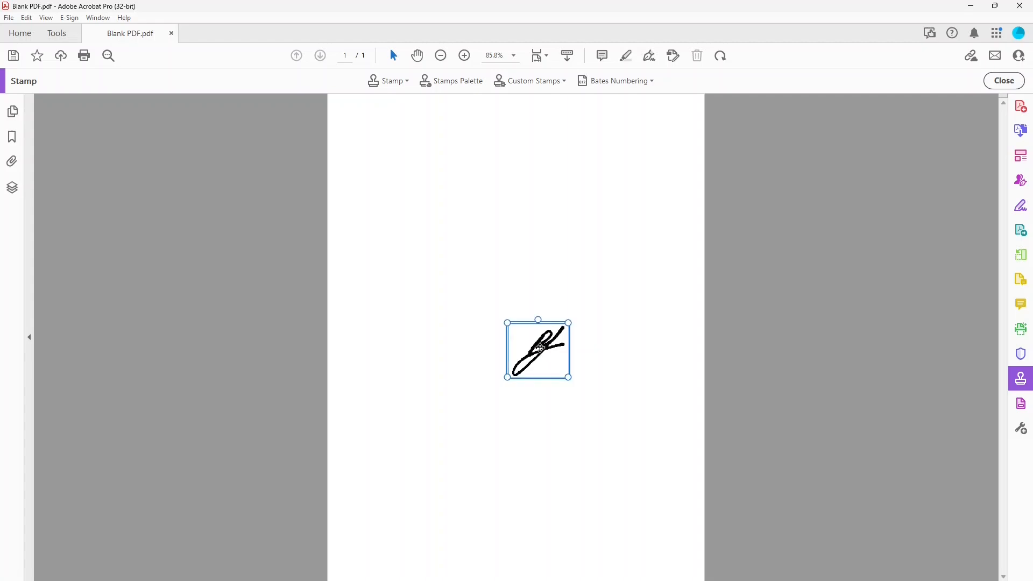
pyautogui.press('Delete')
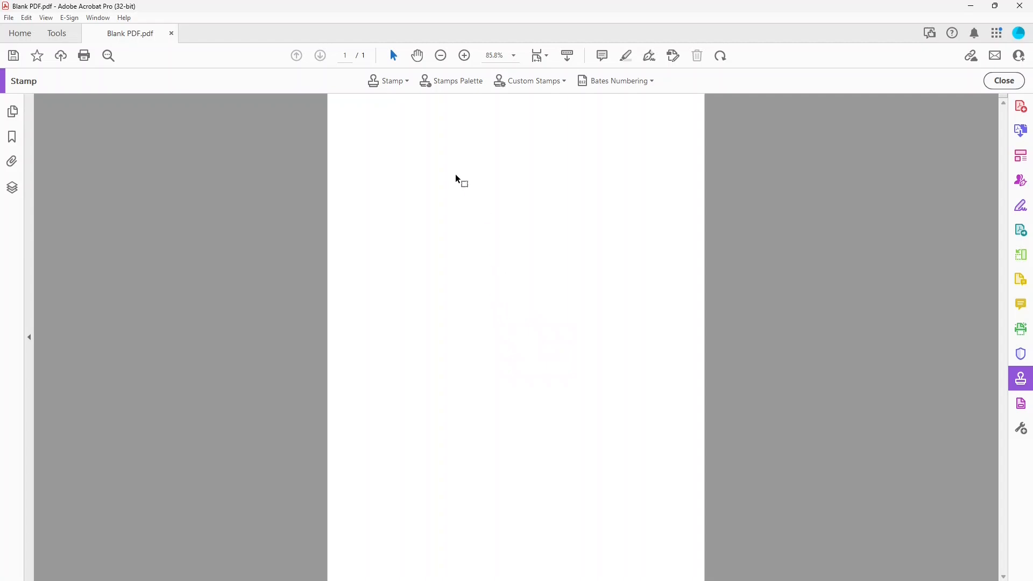
pyautogui.click(404, 83)
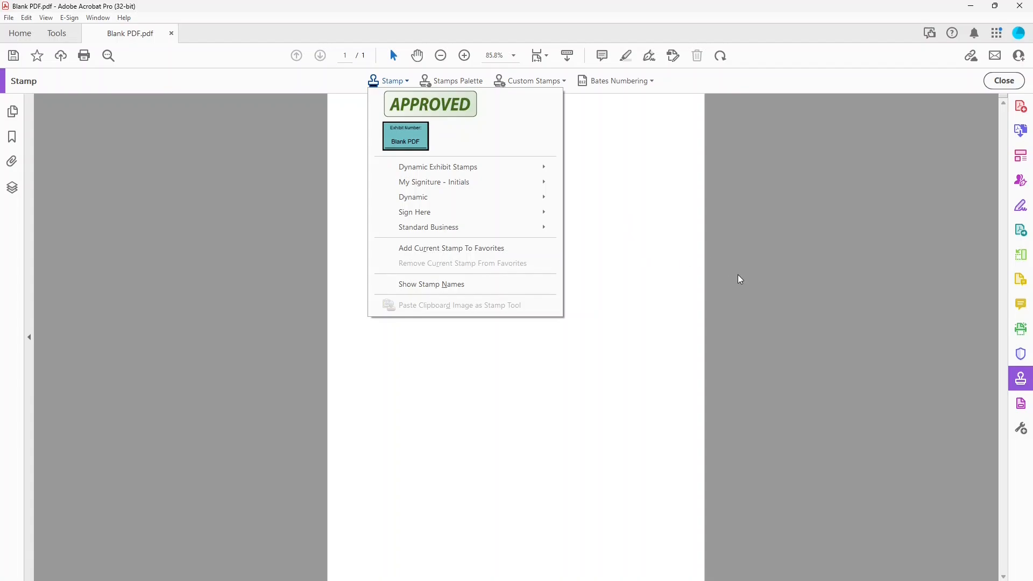
pyautogui.click(744, 252)
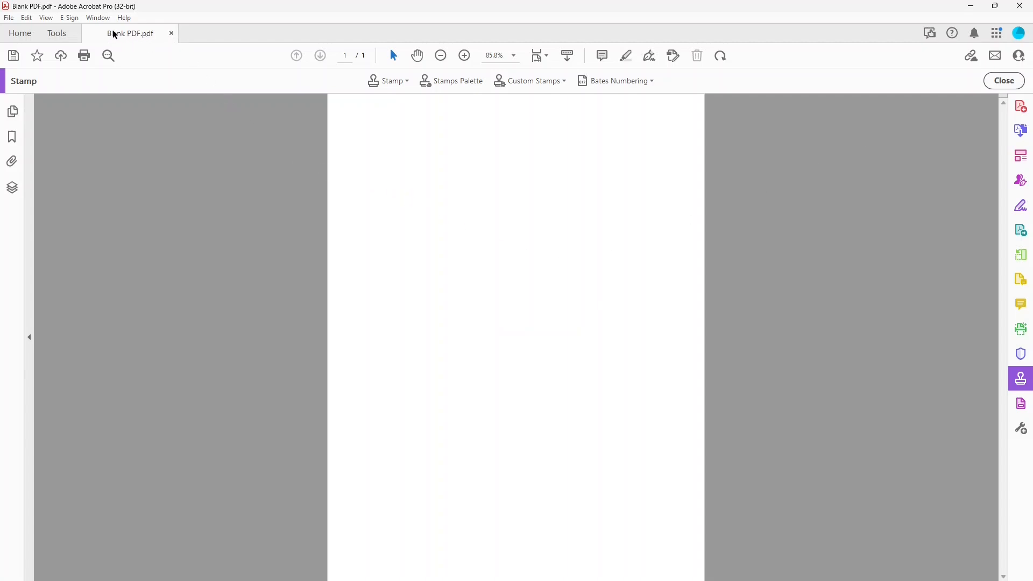
# Place the blue Dynamic Exhibit stamp that fills in the file name on the upper part of the blank page.
pyautogui.click(402, 80)
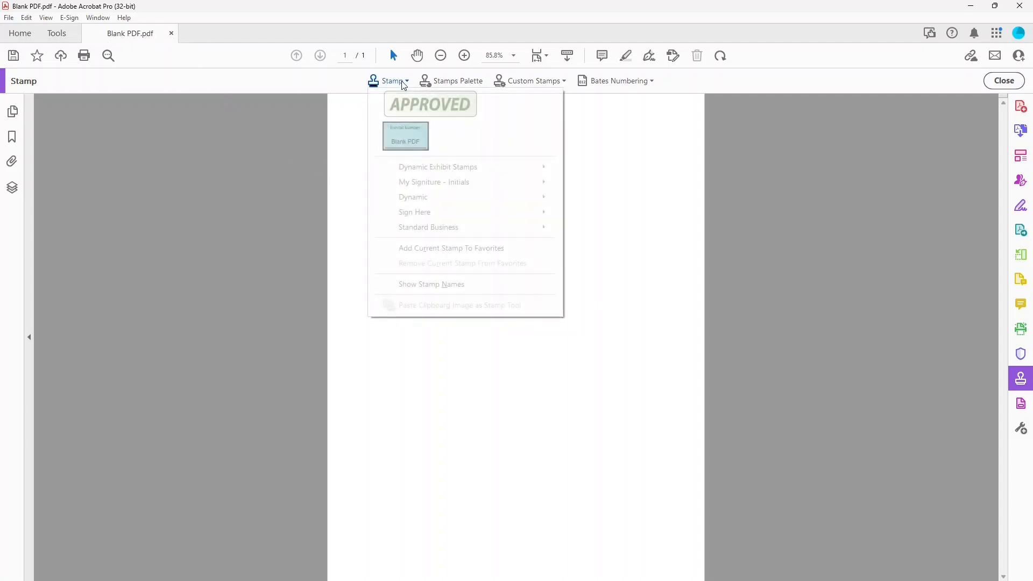
pyautogui.moveTo(435, 171)
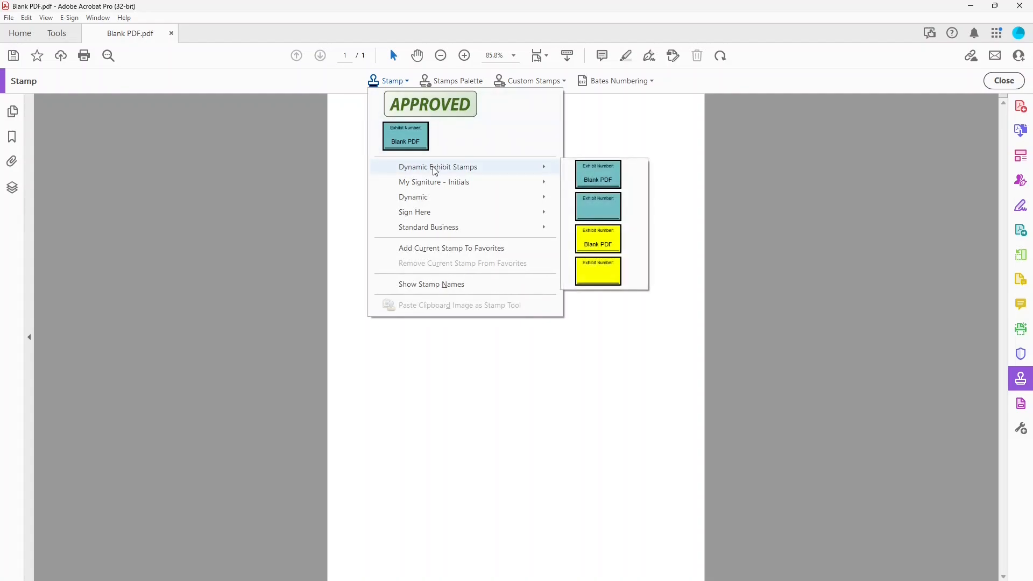
pyautogui.click(597, 170)
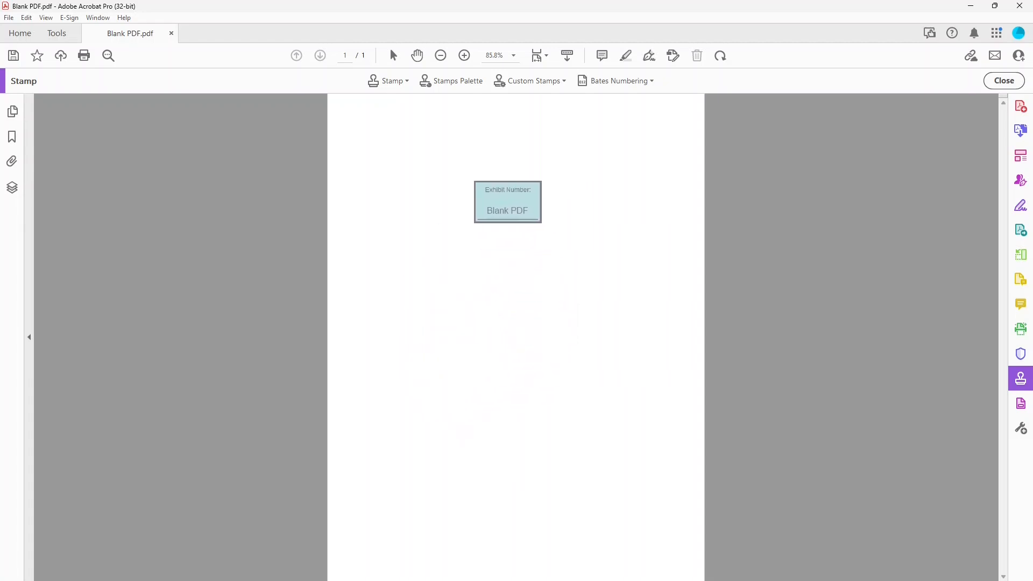
pyautogui.click(508, 202)
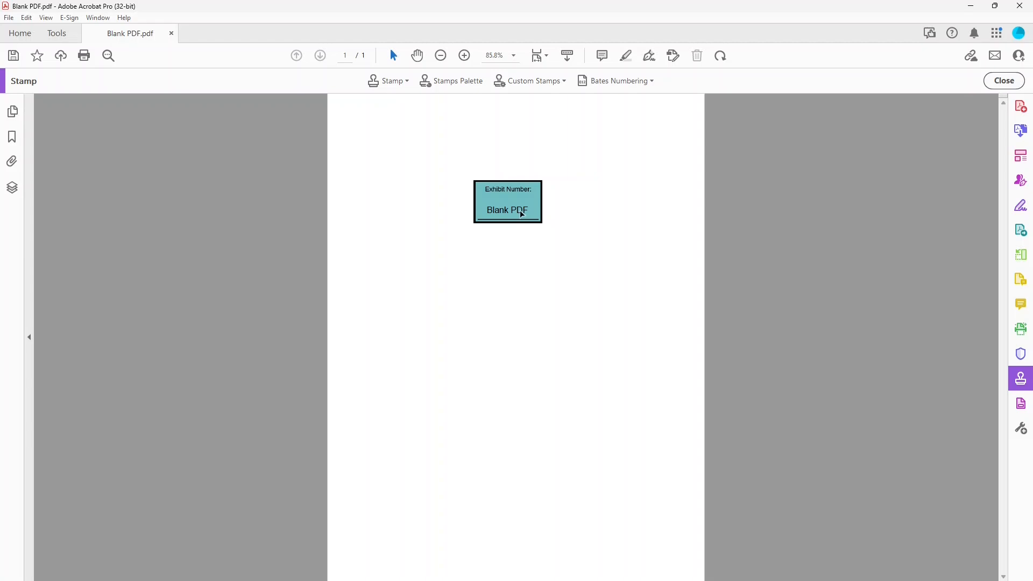
# Place the blue fill-in Dynamic Exhibit stamp with exhibit number DX 12345 and move it up closer beneath the file-name stamp.
pyautogui.click(405, 85)
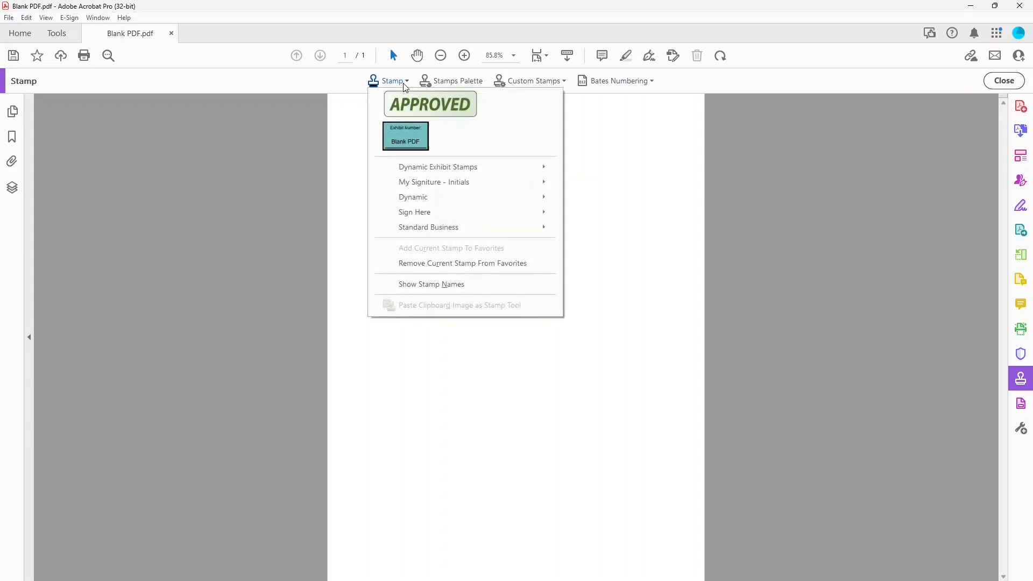
pyautogui.moveTo(439, 168)
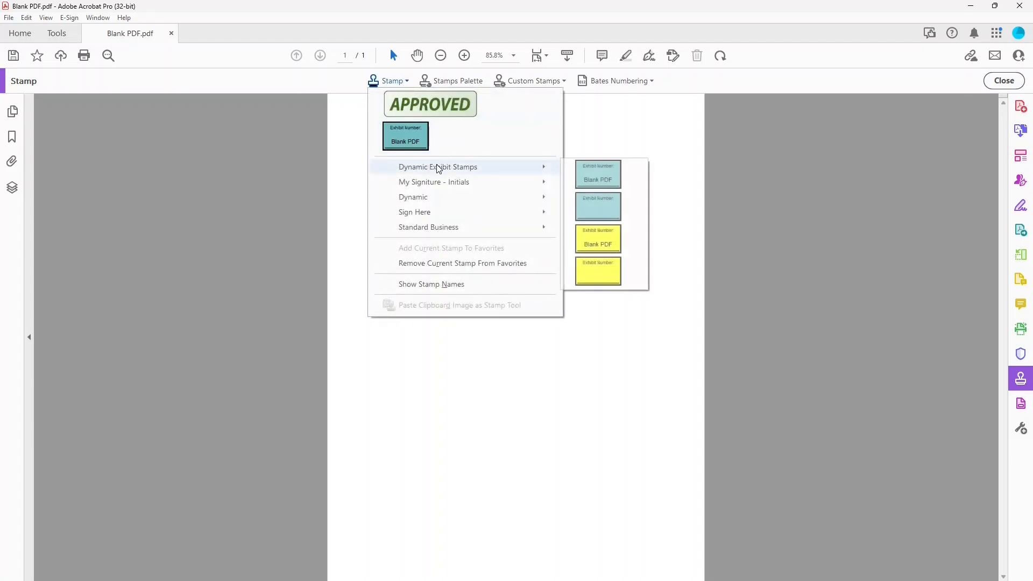
pyautogui.click(575, 202)
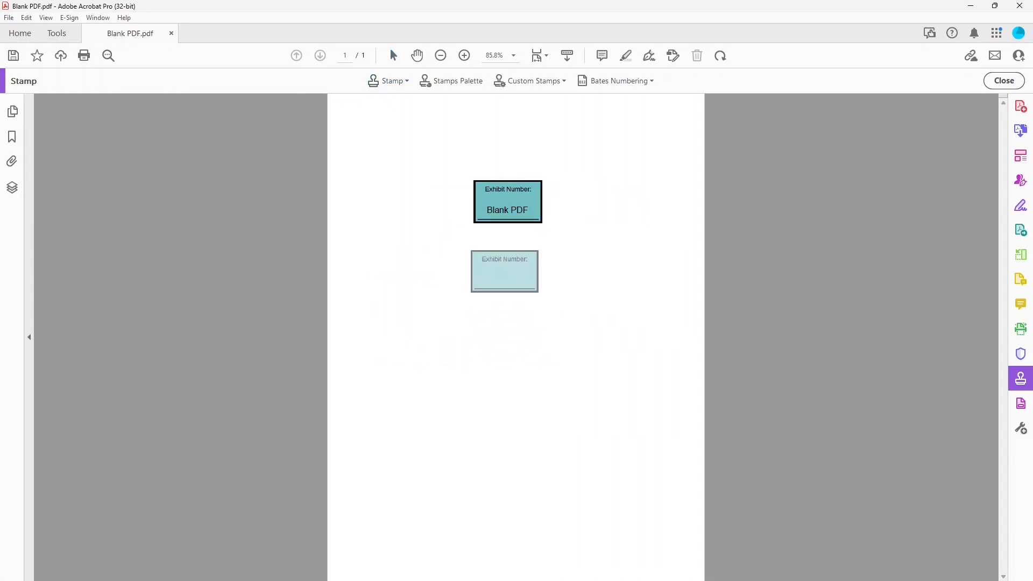
pyautogui.click(514, 295)
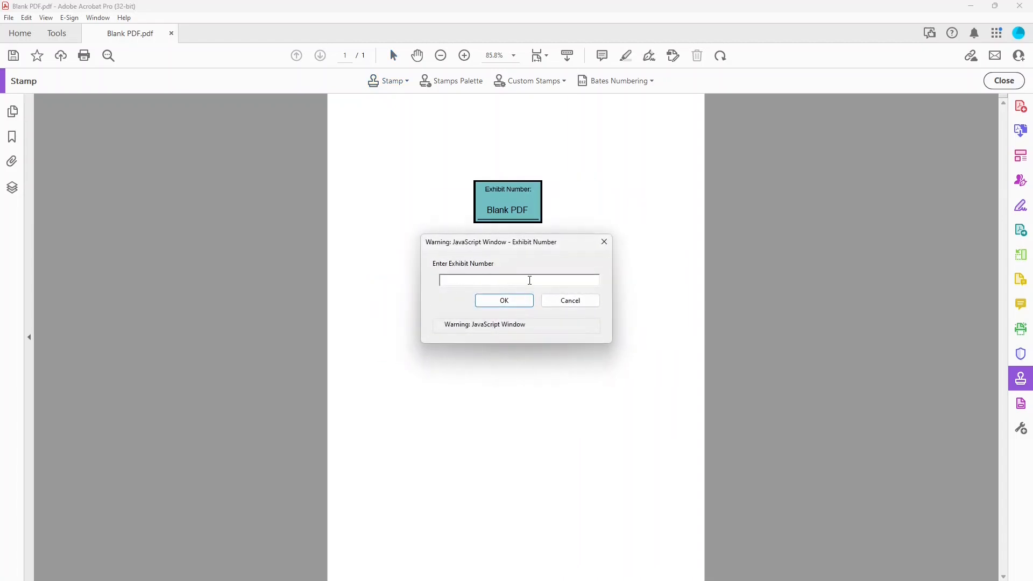
pyautogui.write('DX 12345')
pyautogui.press('Return')
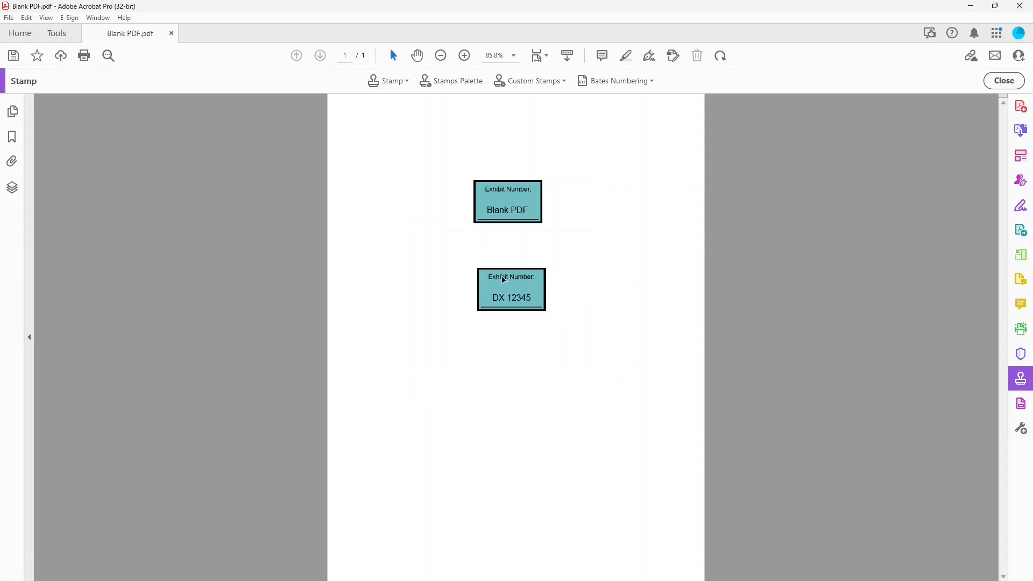
pyautogui.click(504, 280)
pyautogui.moveTo(513, 287); pyautogui.dragTo(513, 261)
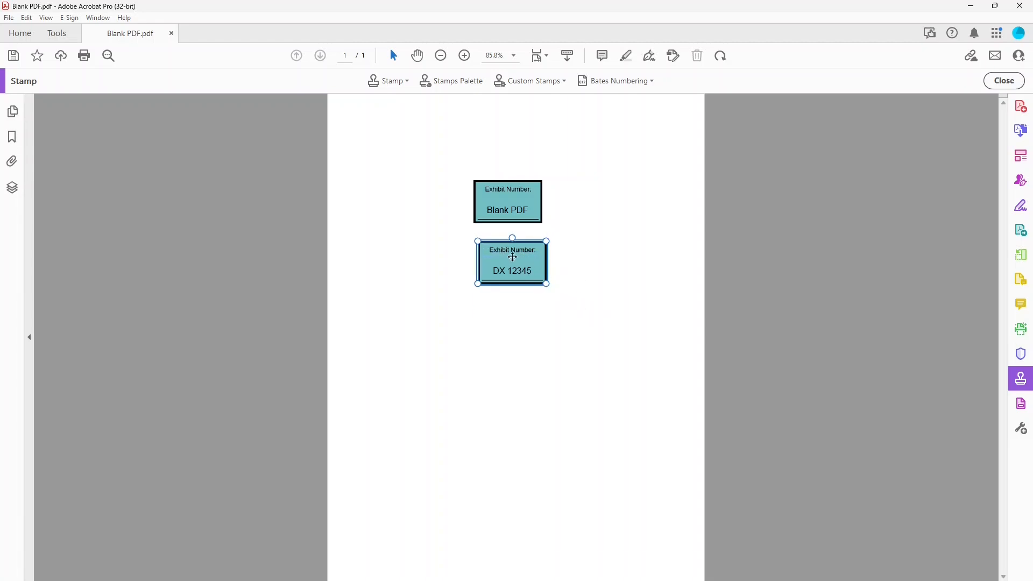
# Delete both blue exhibit stamps from the page.
pyautogui.press('Delete')
pyautogui.click(484, 200)
pyautogui.press('Delete')
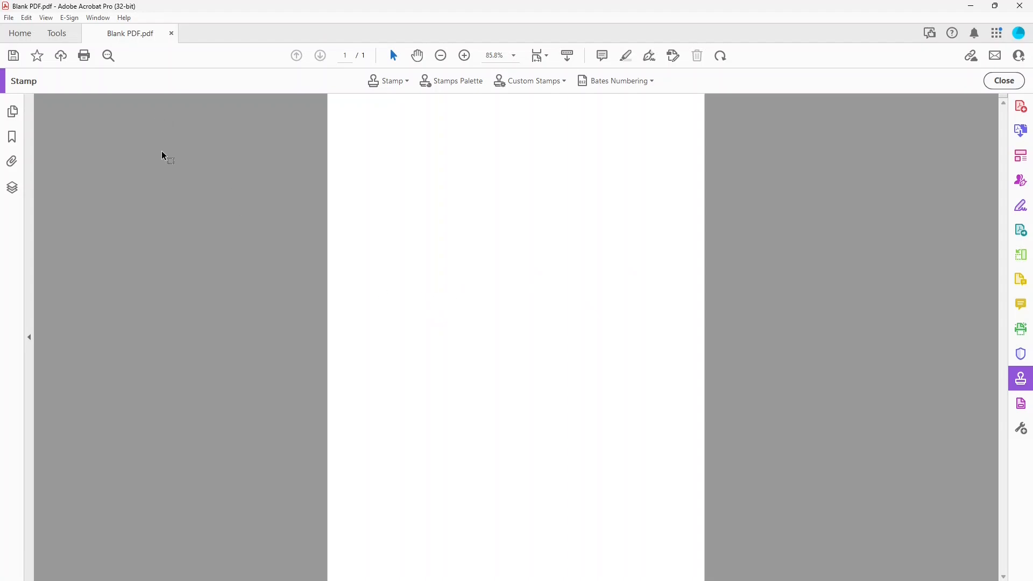
# Check the default zoom options under Page Display and the single-key accelerators option under General in the application preferences.
pyautogui.click(27, 19)
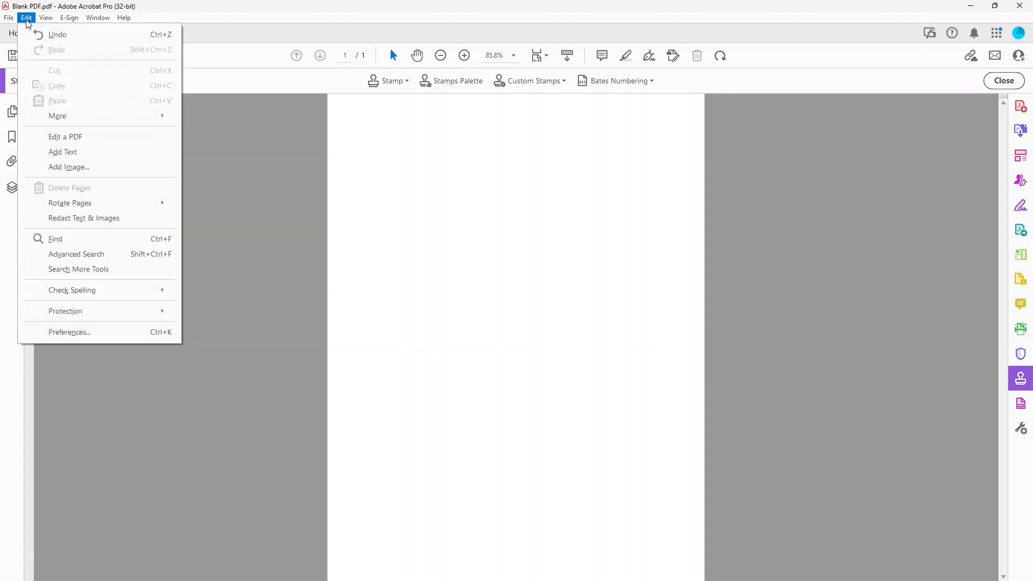
pyautogui.click(79, 332)
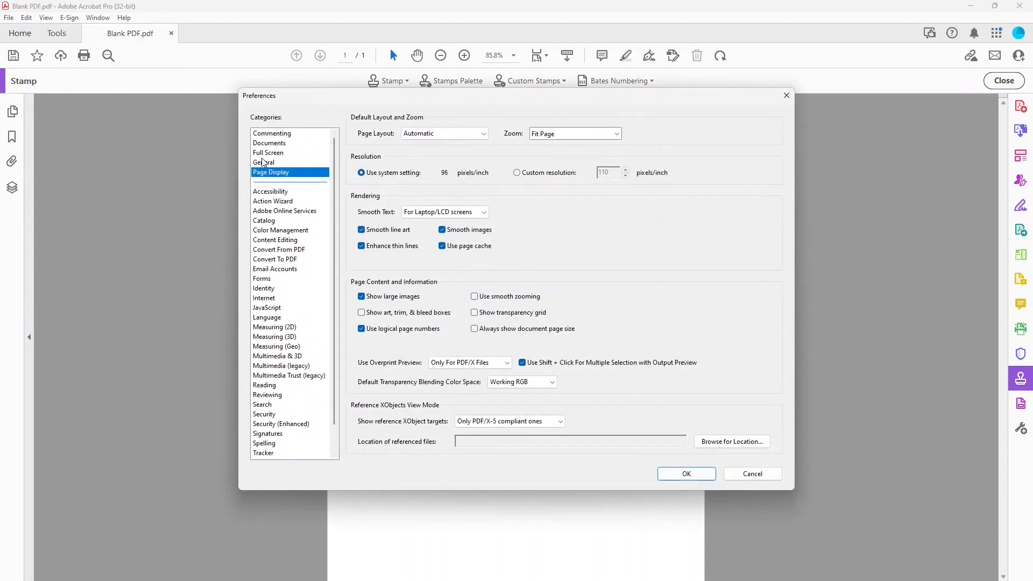
pyautogui.click(617, 134)
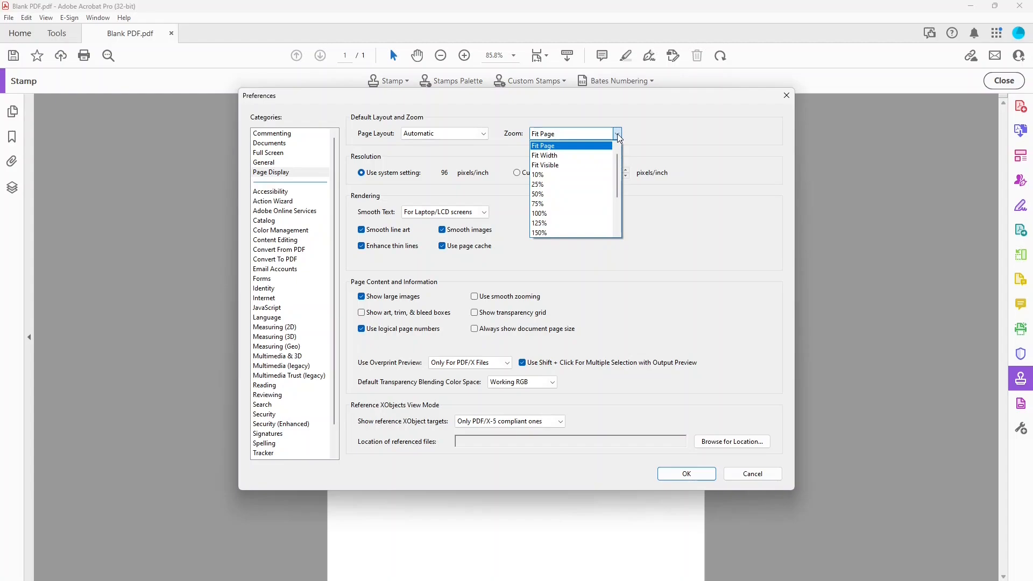
pyautogui.click(579, 145)
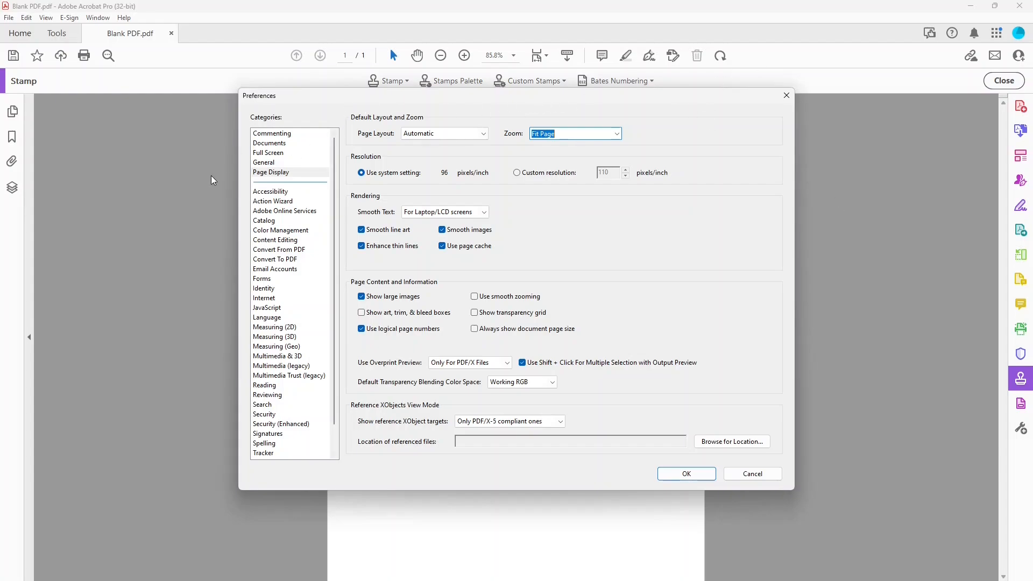
pyautogui.click(273, 170)
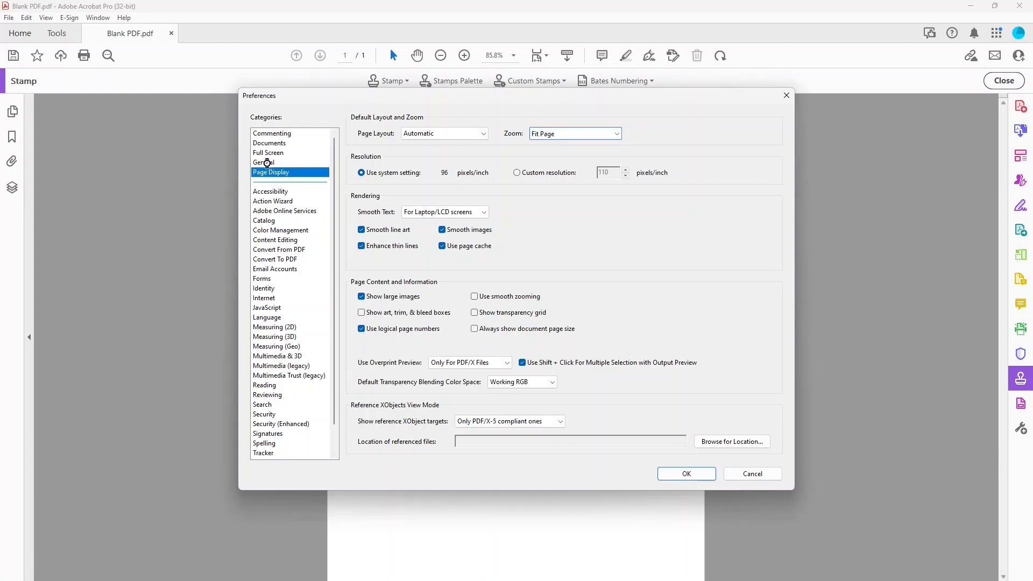
pyautogui.click(265, 163)
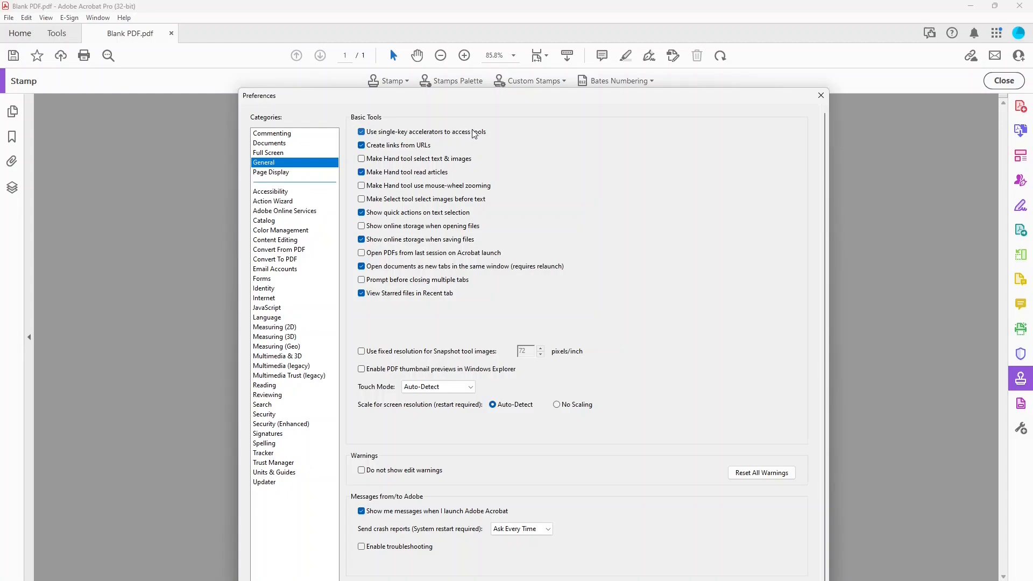
pyautogui.click(821, 95)
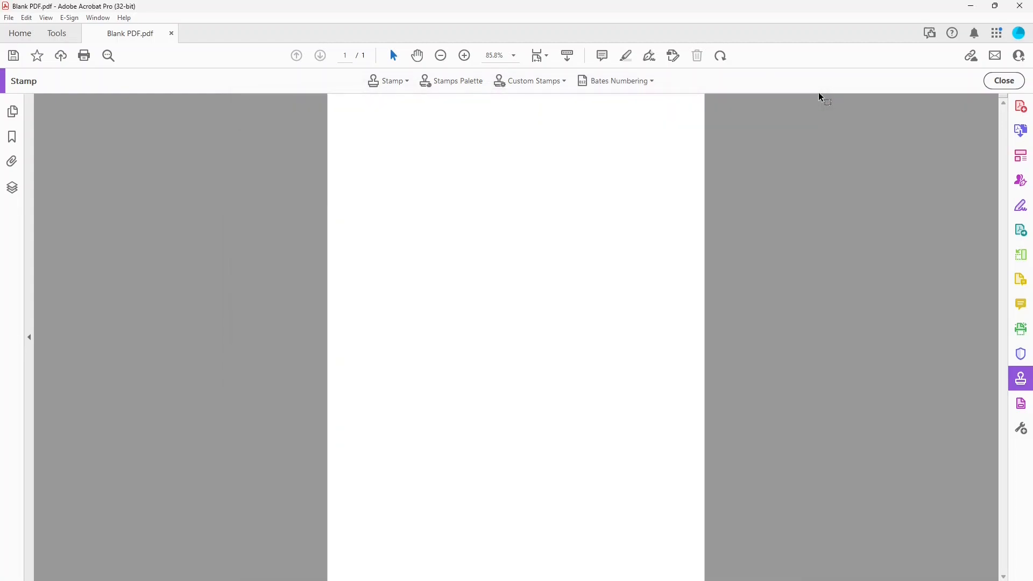
# Switch to File Explorer and open all four PDFs, DX_006 through DX_010, from the Sample Exhibits folder in Acrobat.
pyautogui.click(977, 11)
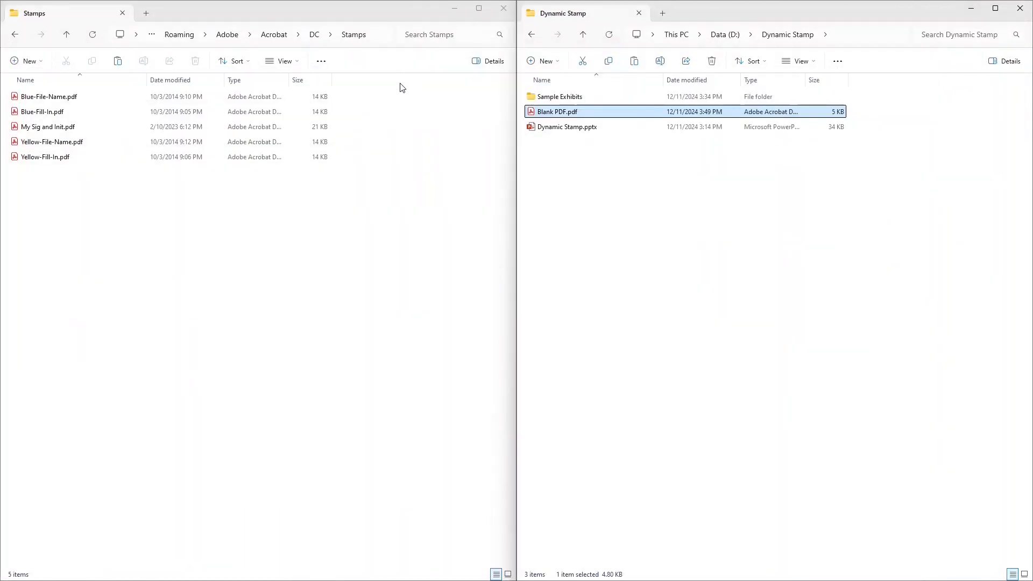
pyautogui.doubleClick(562, 97)
pyautogui.click(562, 100)
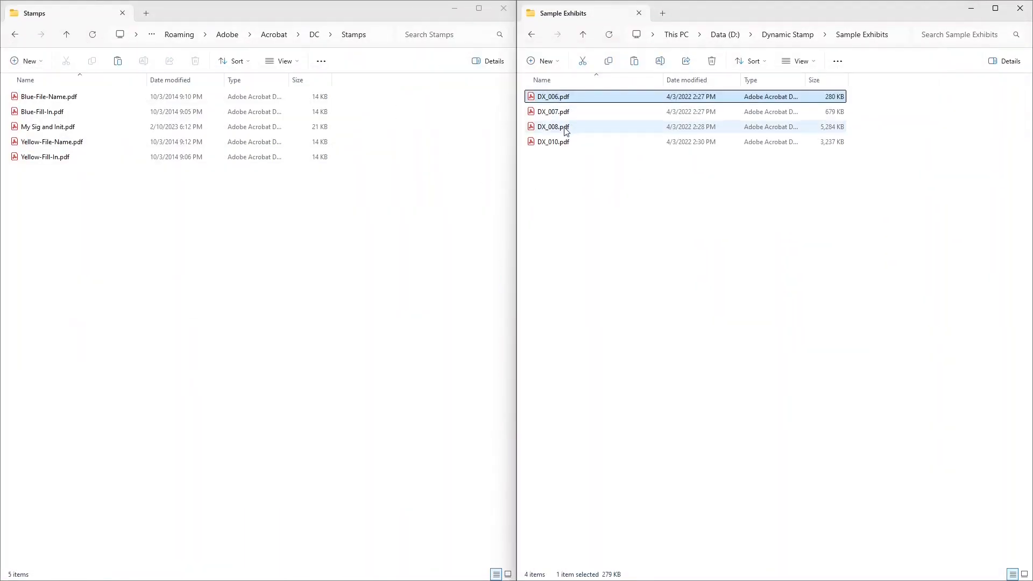
pyautogui.keyDown('shift'); pyautogui.click(561, 143); pyautogui.keyUp('shift')
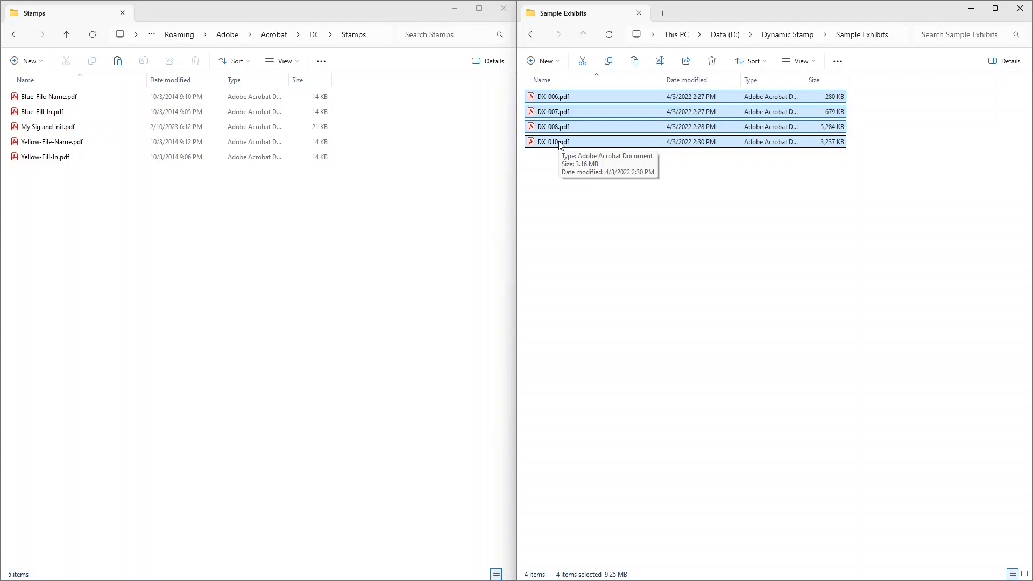
pyautogui.press('Return')
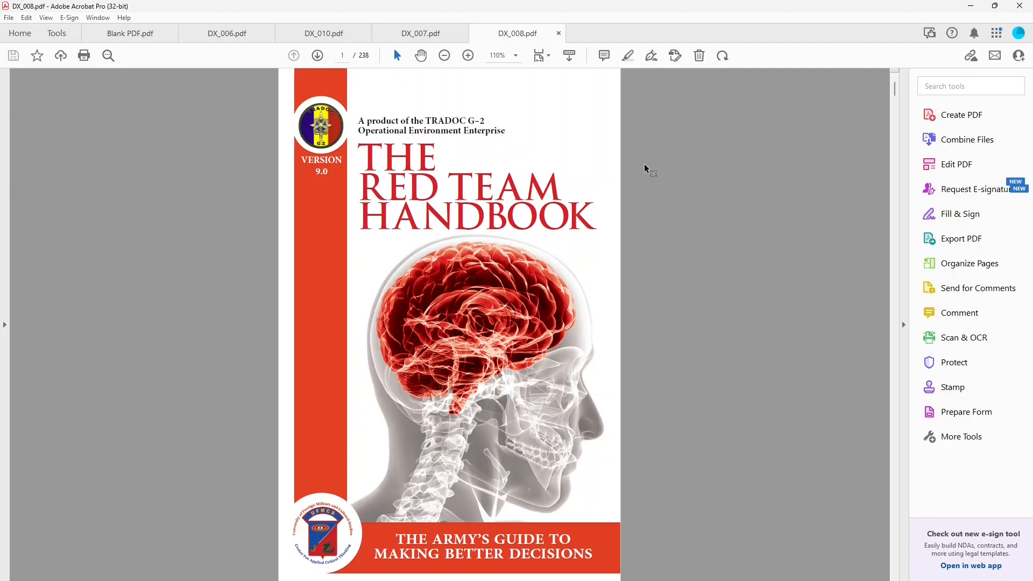
# Place the yellow Dynamic Exhibit stamp that fills in the file name in the middle of the Blank PDF page.
pyautogui.click(137, 32)
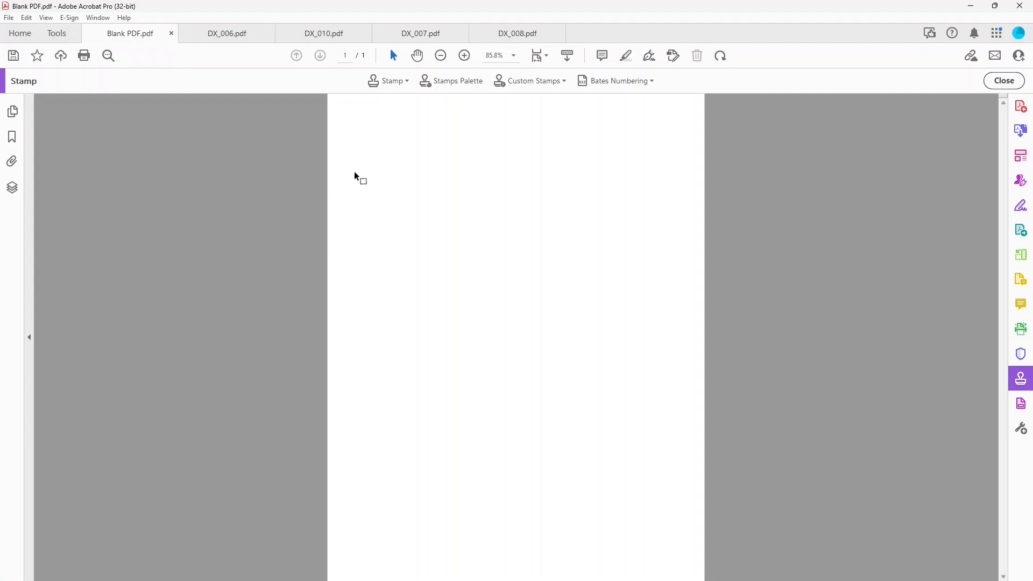
pyautogui.click(405, 79)
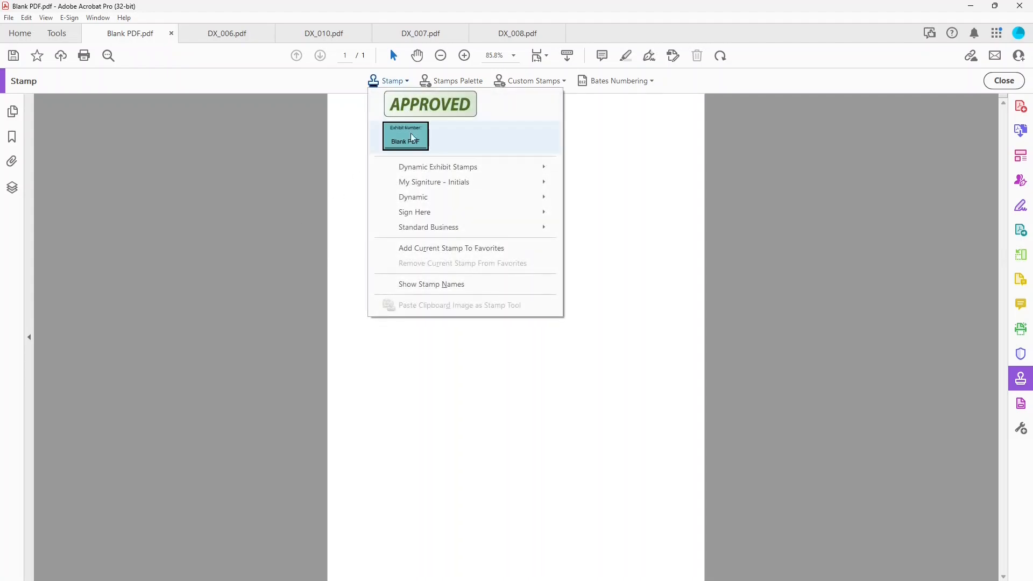
pyautogui.moveTo(427, 168)
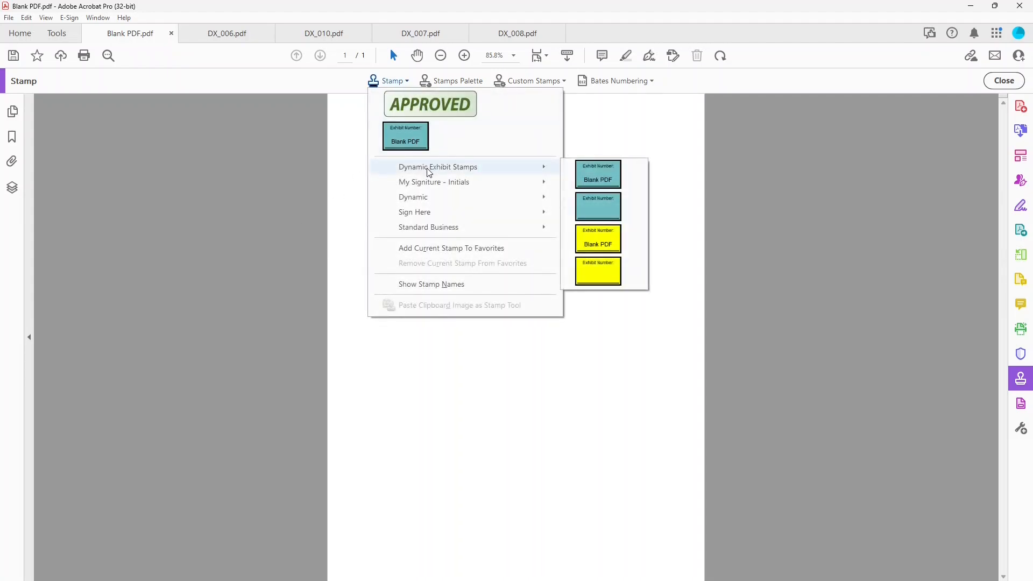
pyautogui.click(598, 239)
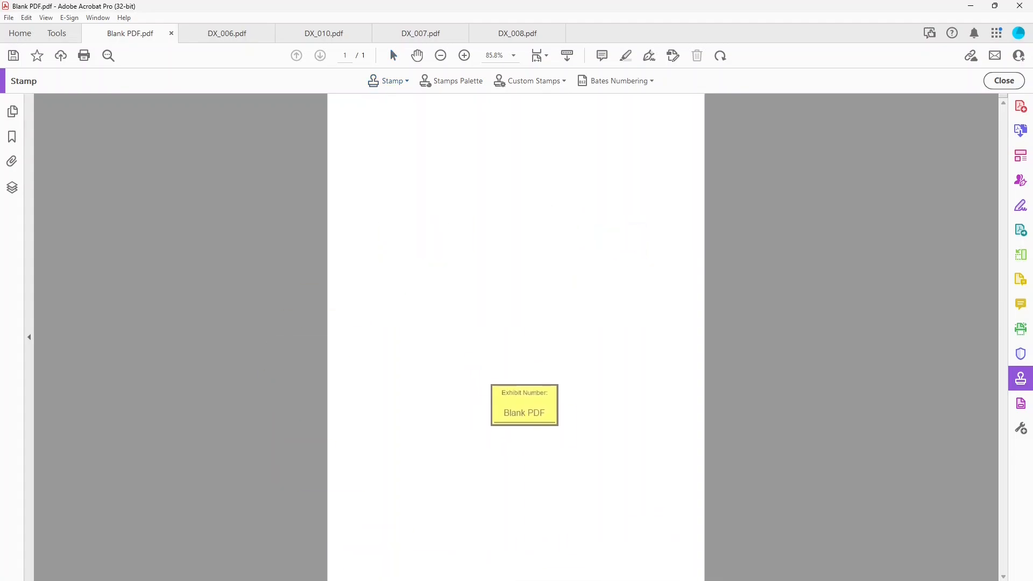
pyautogui.click(519, 355)
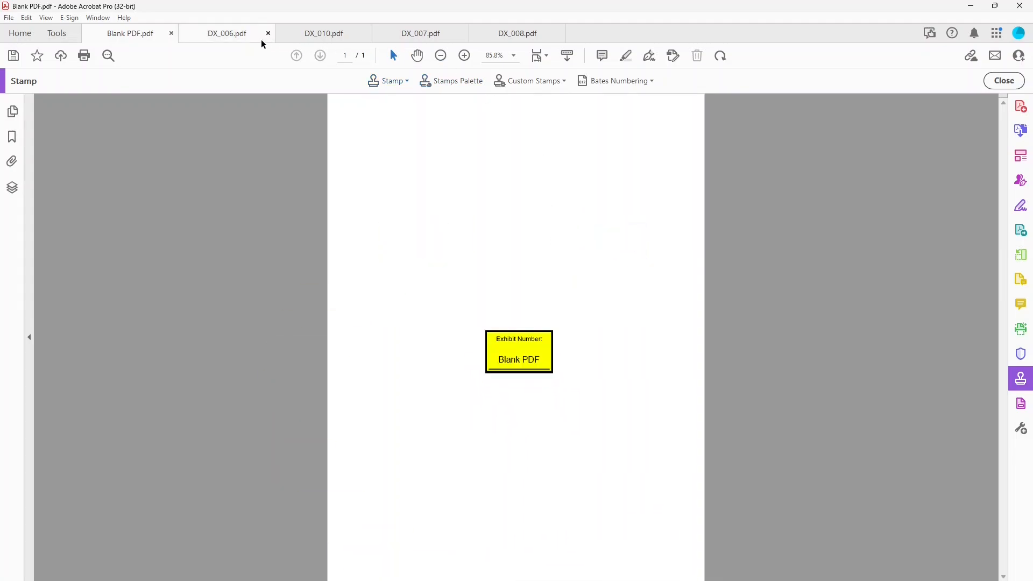
# Stamp the first page of DX_006.pdf with the current yellow exhibit stamp, just below the footnote text.
pyautogui.click(237, 36)
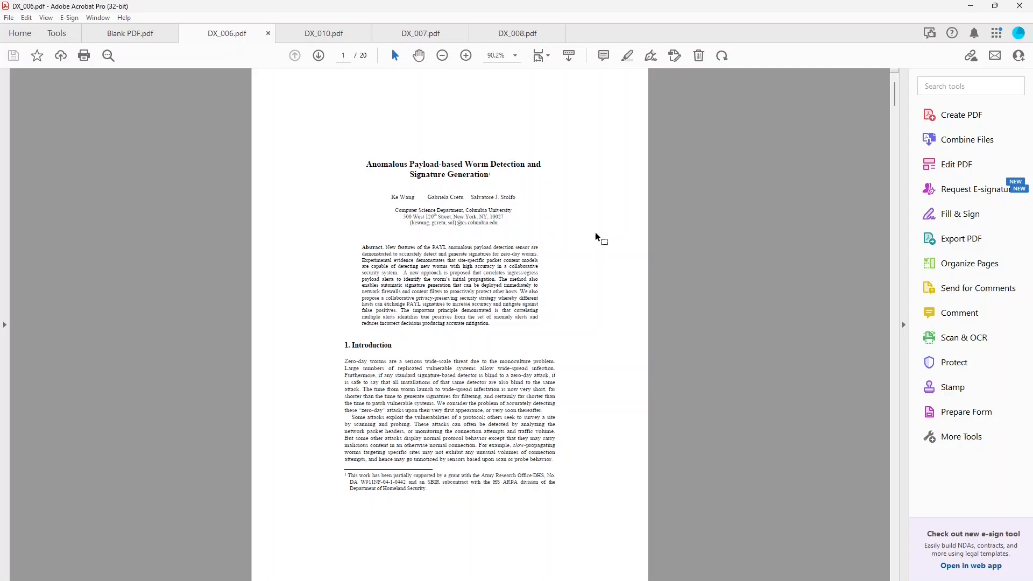
pyautogui.press('k')
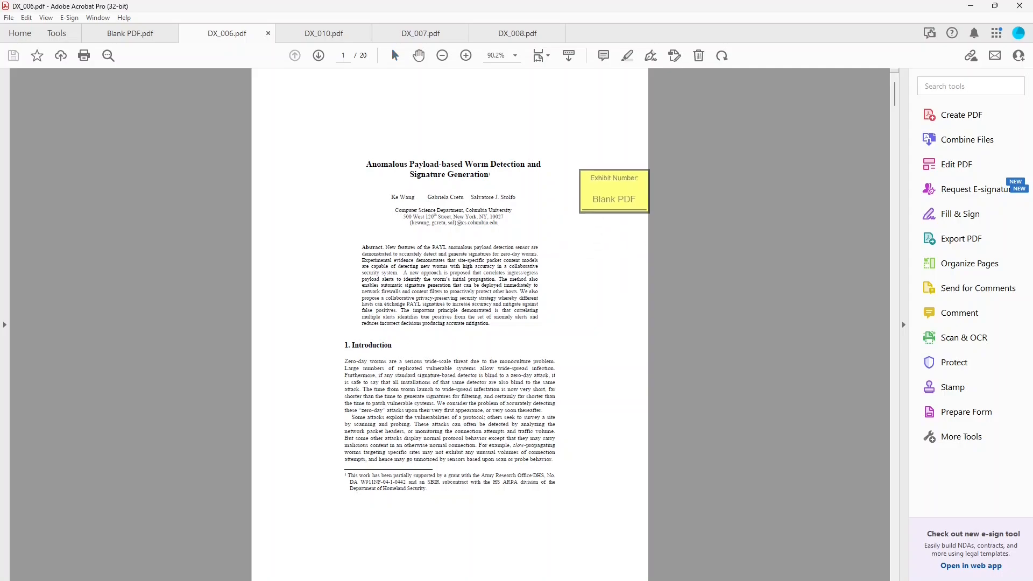
pyautogui.click(540, 521)
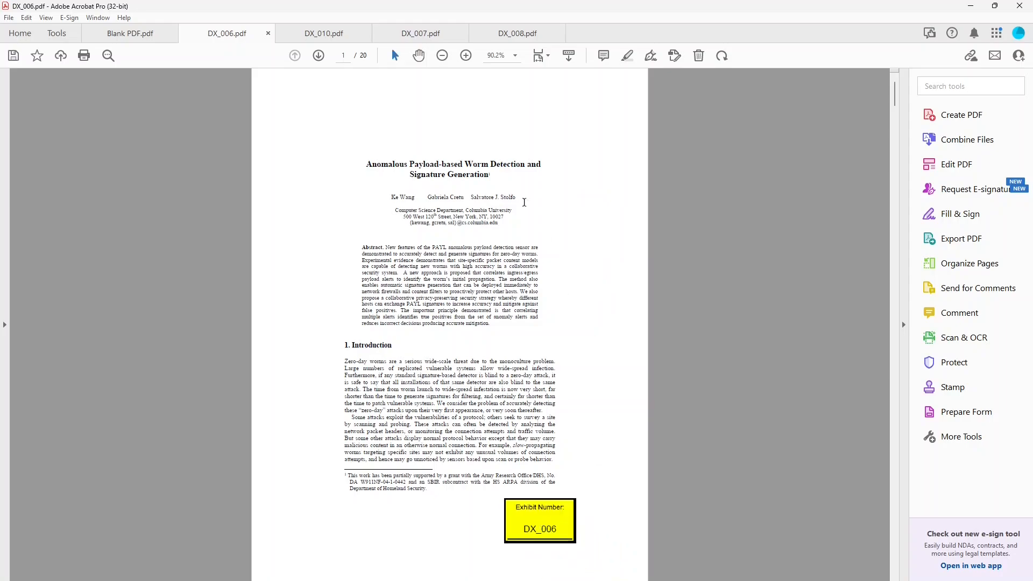
# Stamp the first pages of DX_010.pdf, DX_007.pdf and DX_008.pdf with the current yellow exhibit stamp, in the lower part of each page.
pyautogui.click(345, 35)
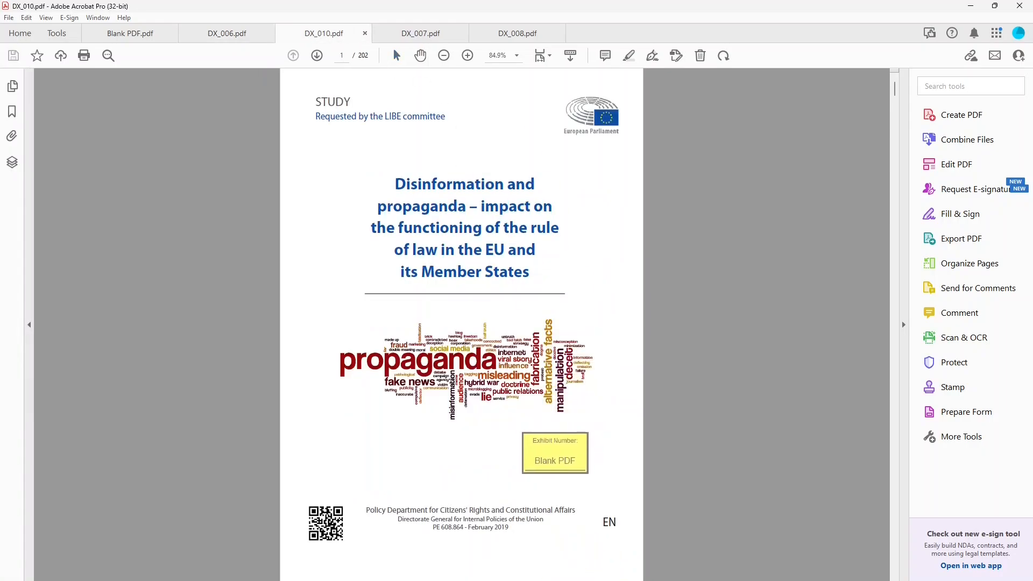
pyautogui.click(556, 458)
pyautogui.click(413, 33)
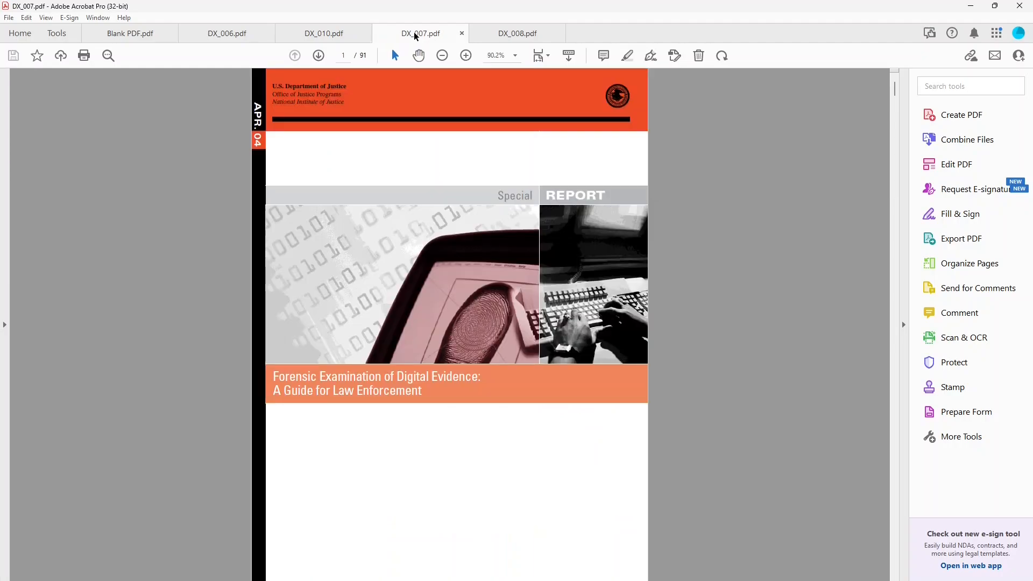
pyautogui.click(572, 500)
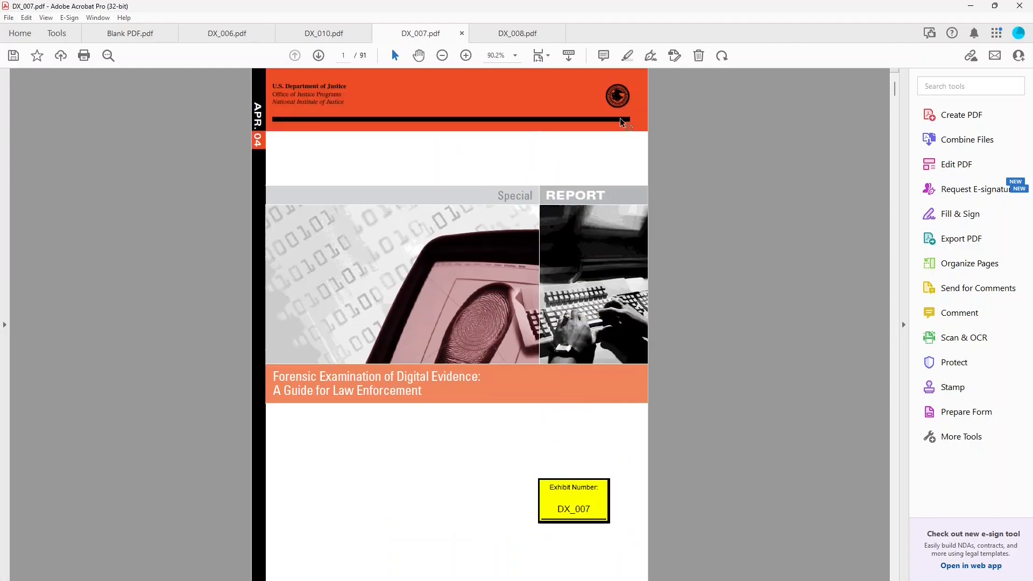
pyautogui.click(526, 31)
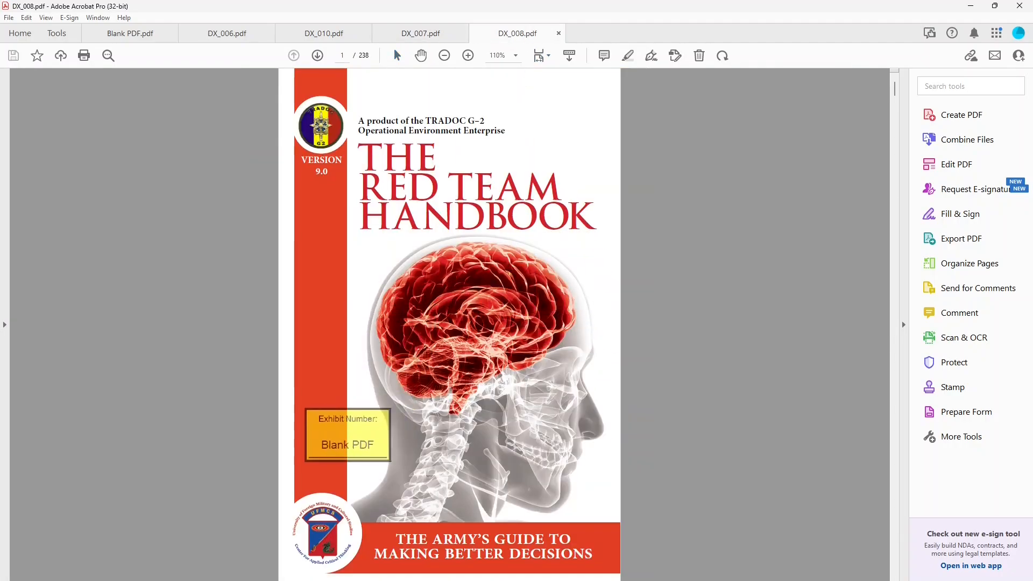
pyautogui.click(338, 440)
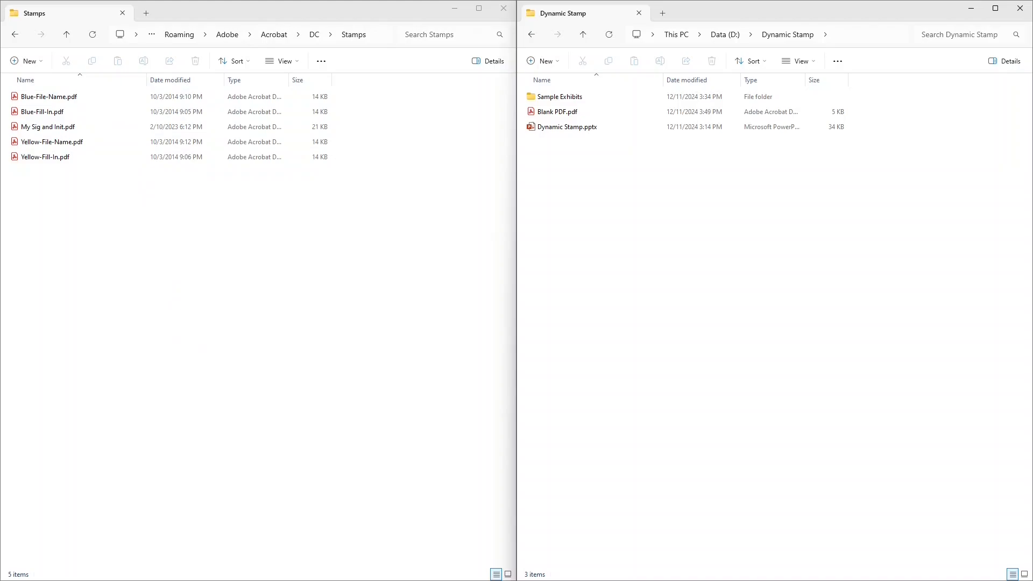
# Switch to the Notepad++ notes and examine the Adobe Stamps folder paths for the current Acrobat DC and for older versions.
pyautogui.hotkey('alt', 'Tab')
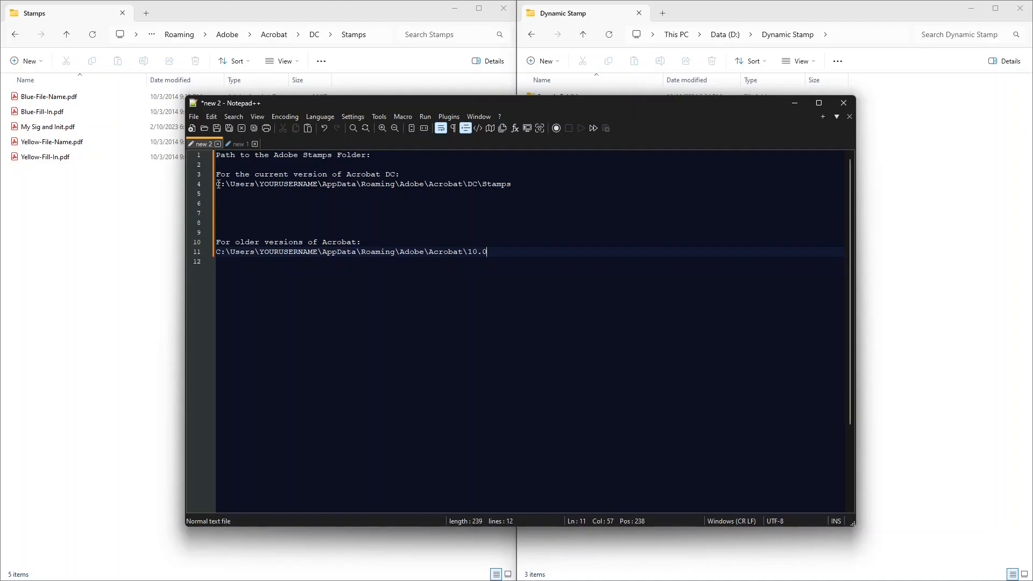
pyautogui.moveTo(214, 185); pyautogui.dragTo(519, 185)
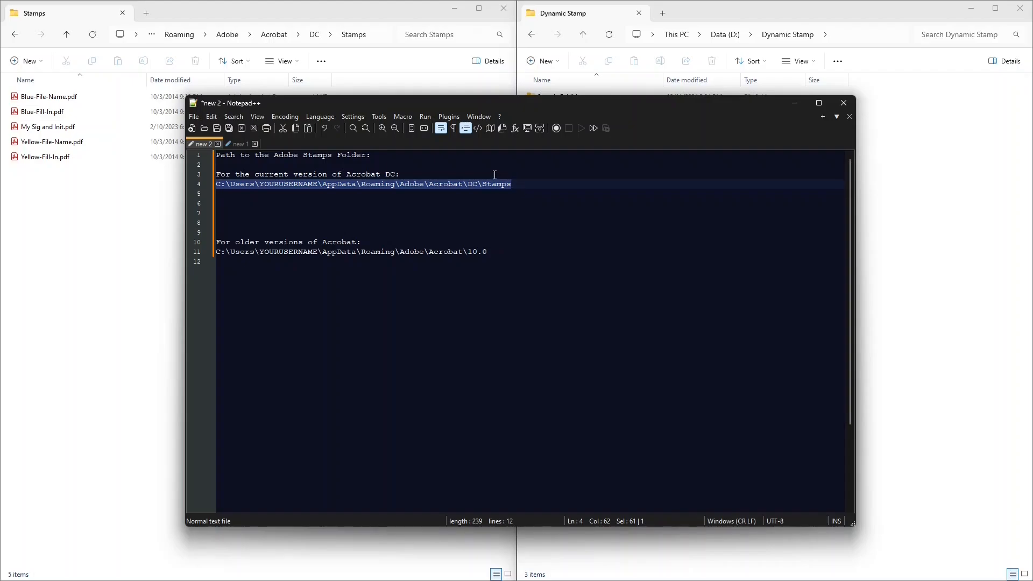
pyautogui.click(517, 184)
pyautogui.click(482, 184)
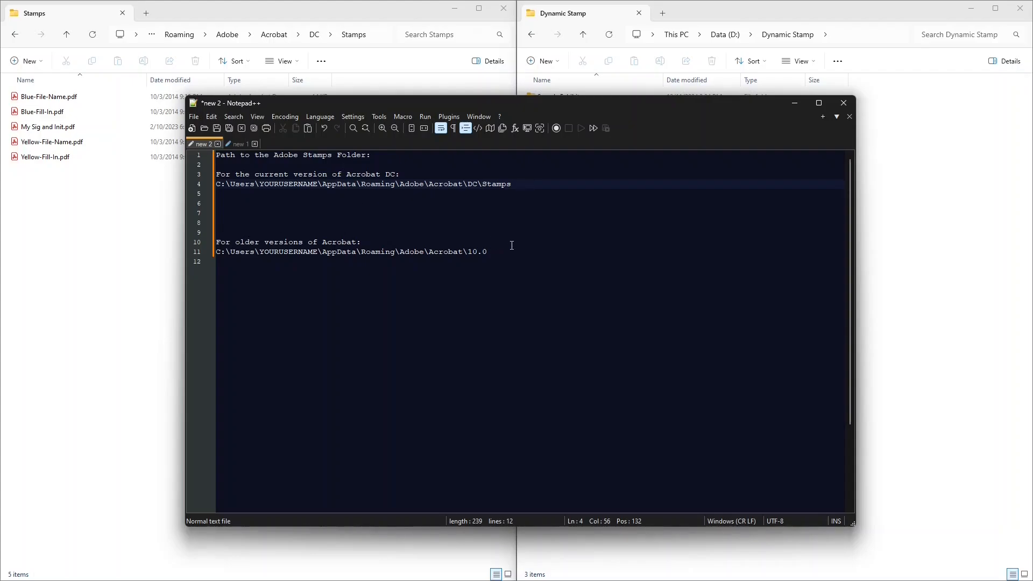
pyautogui.moveTo(501, 251); pyautogui.dragTo(210, 249)
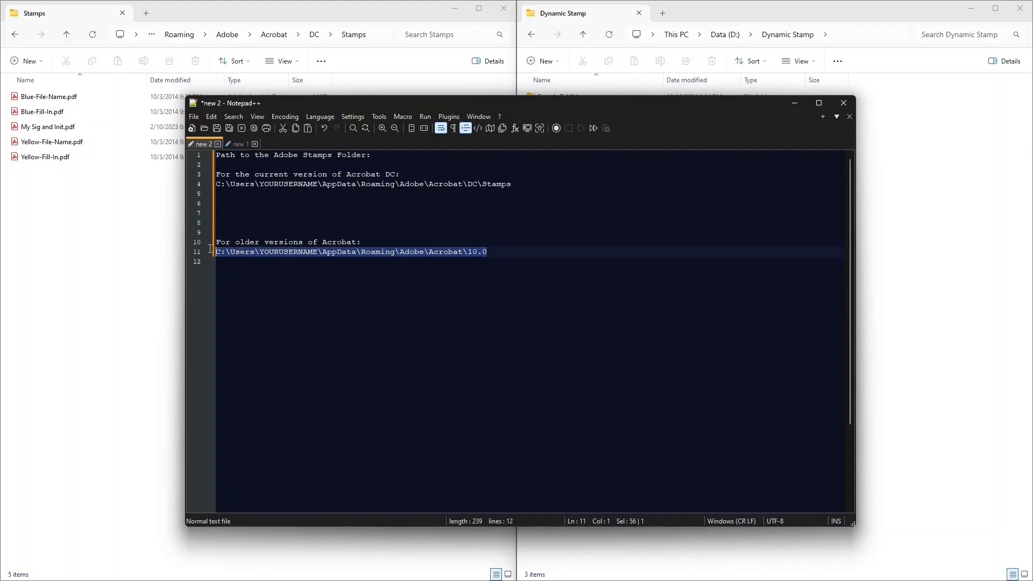
pyautogui.click(493, 253)
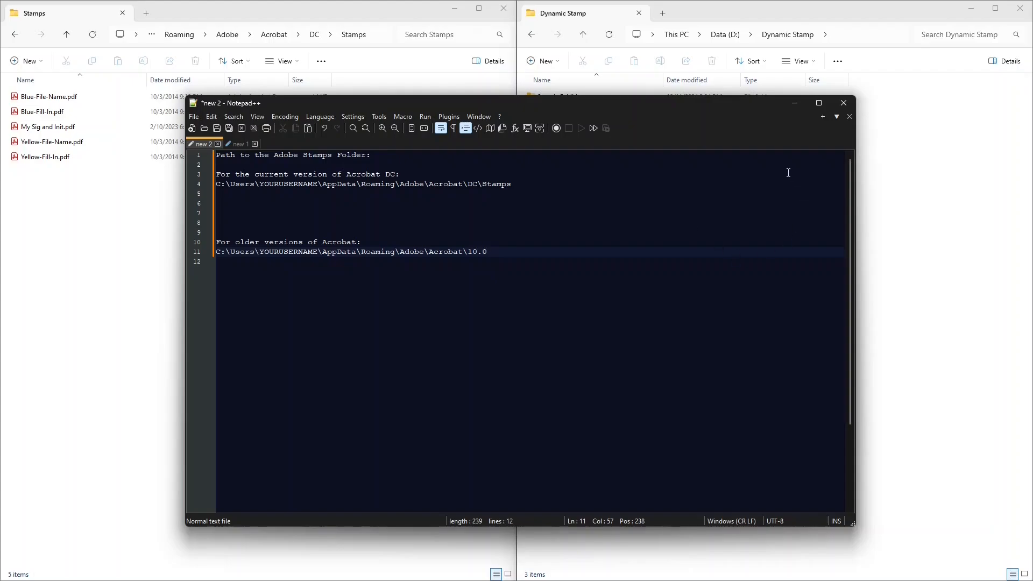
# Switch to the Dynamic Stamp.pptx presentation in PowerPoint and select the yellow EXHIBIT shape on slide 1.
pyautogui.click(791, 103)
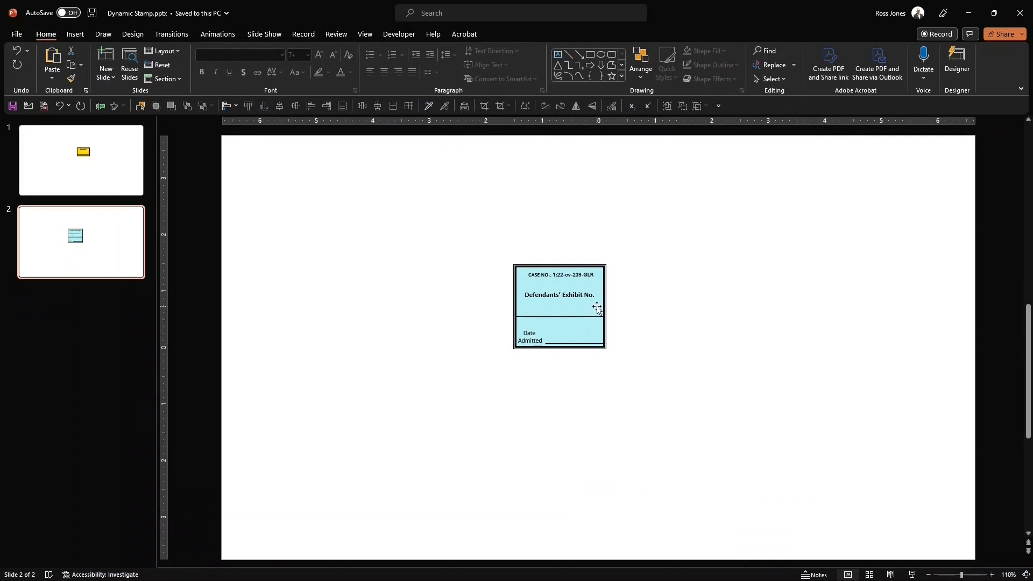
pyautogui.click(115, 172)
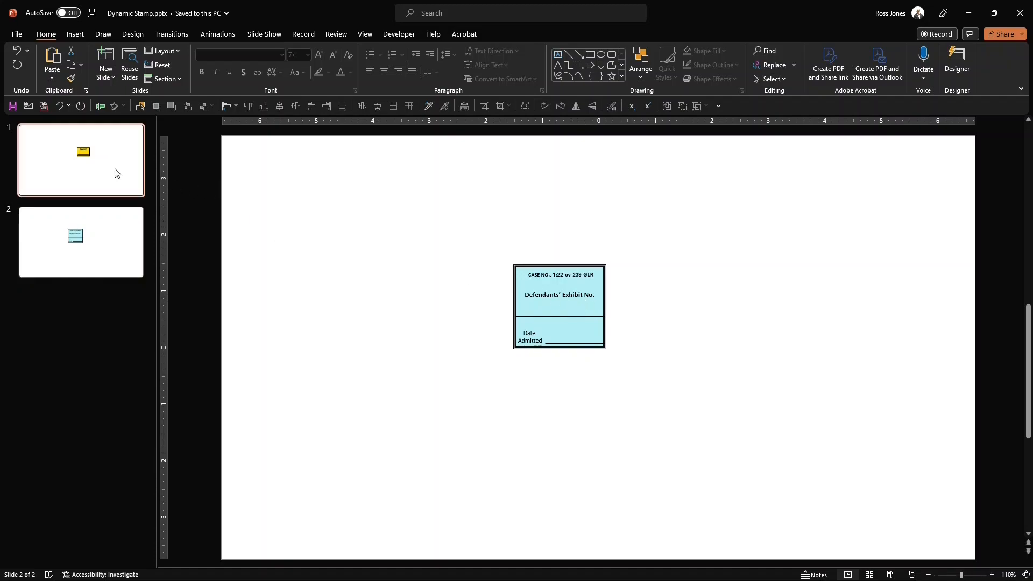
pyautogui.click(622, 299)
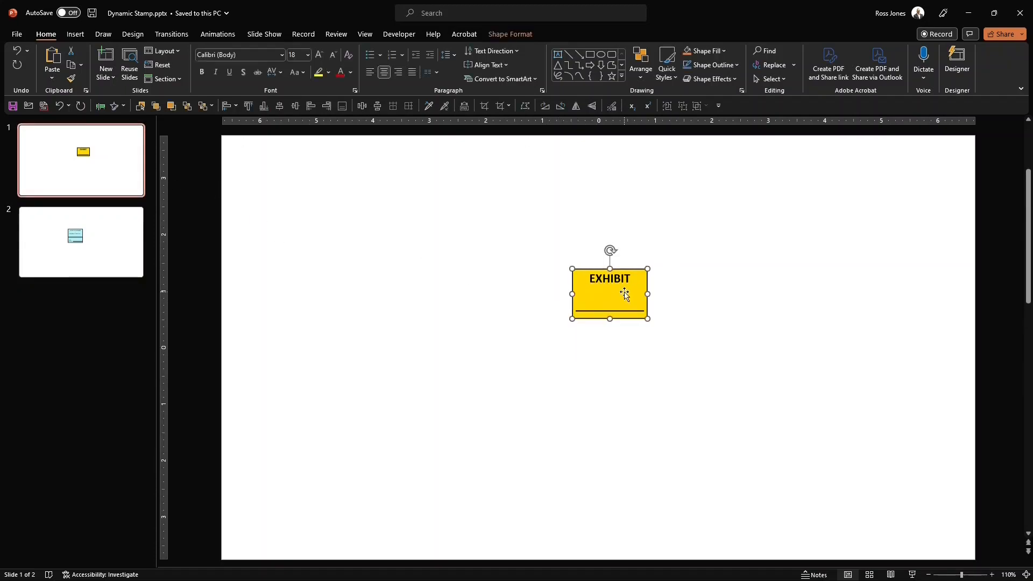
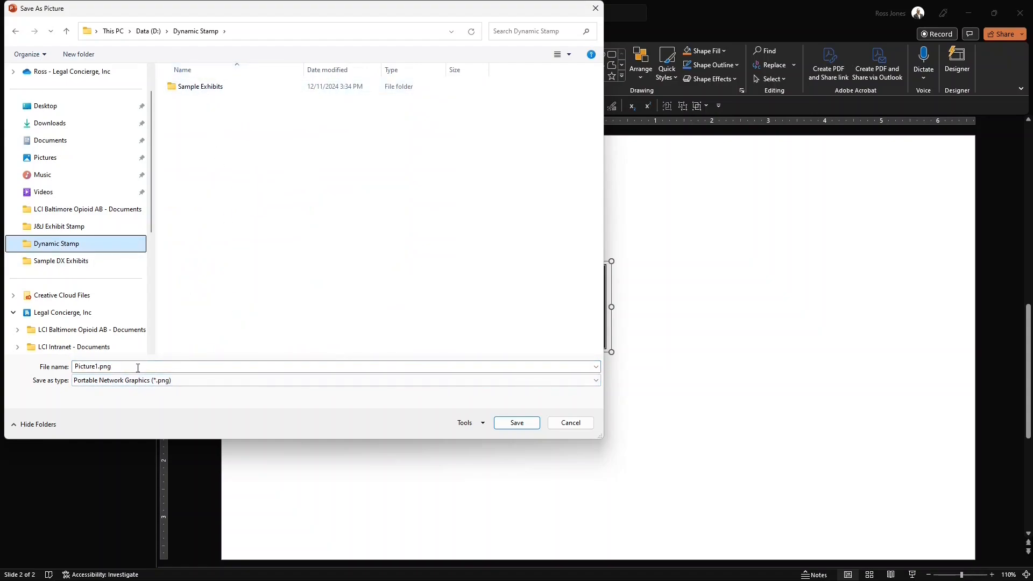
# Save the blue Defendants' Exhibit stamp graphic as Picture1.png in the Dynamic Stamp folder, and check the image from File Explorer.
pyautogui.click(517, 422)
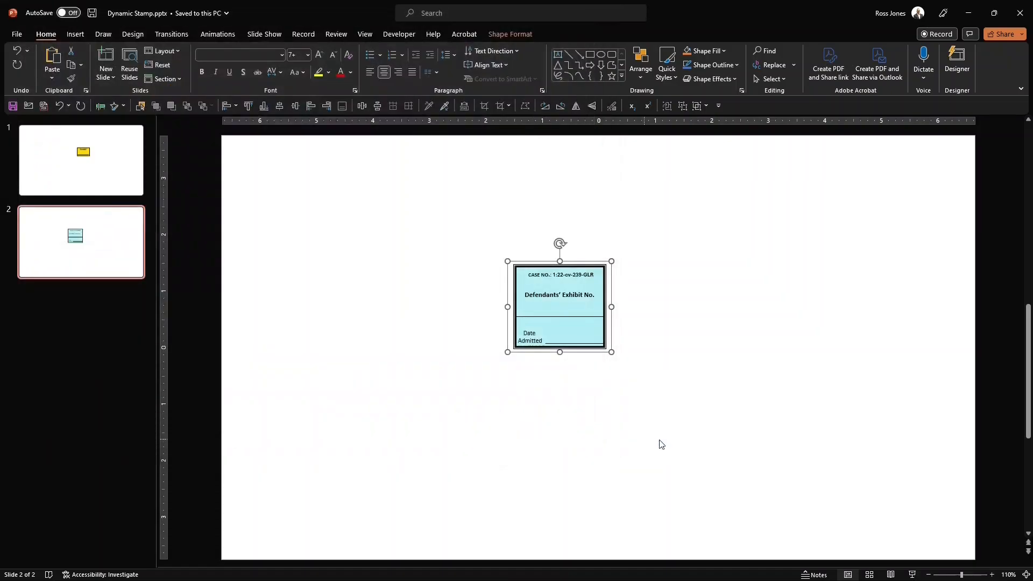
pyautogui.click(807, 235)
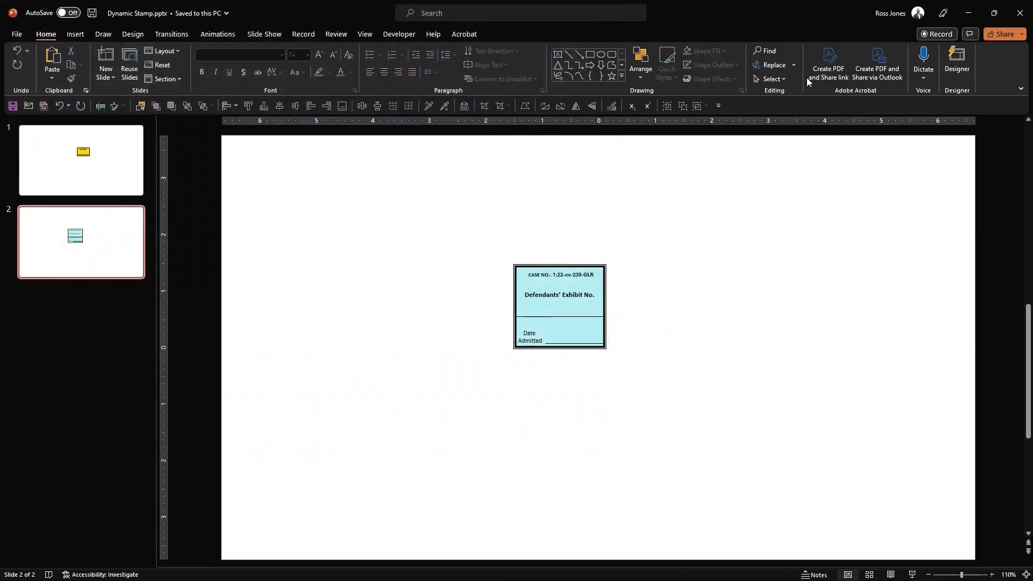
pyautogui.click(970, 12)
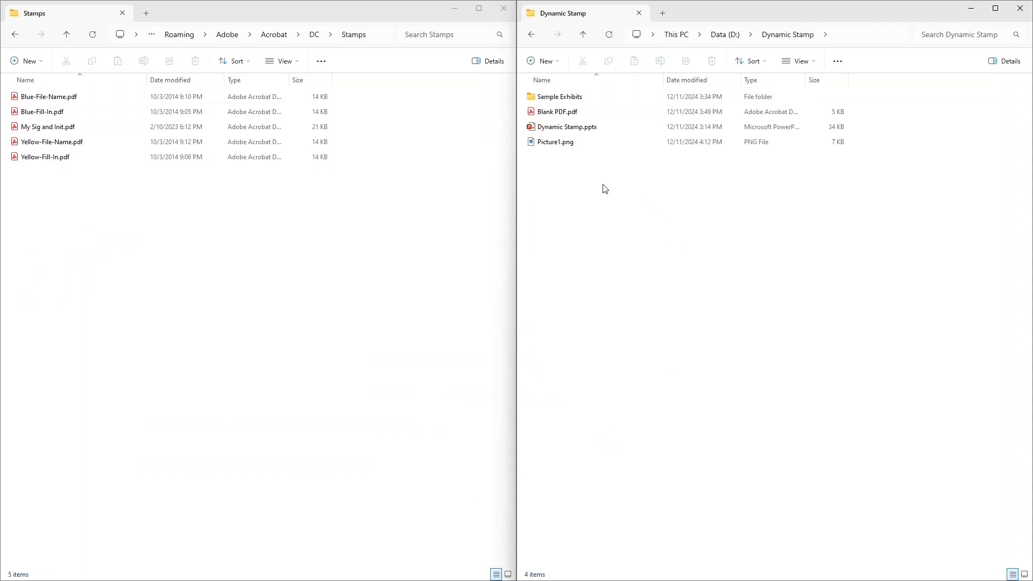
pyautogui.click(564, 143)
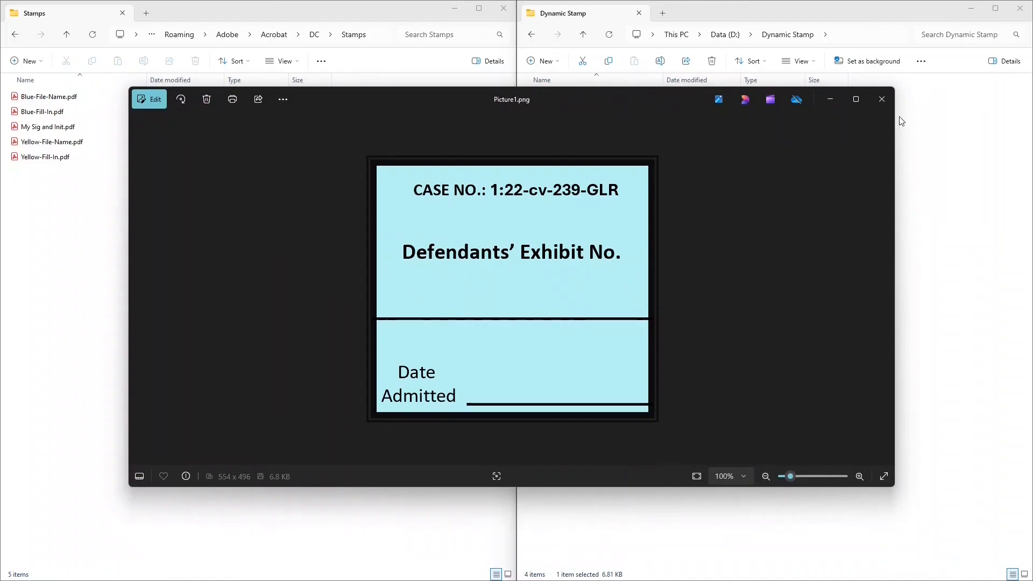
pyautogui.click(882, 99)
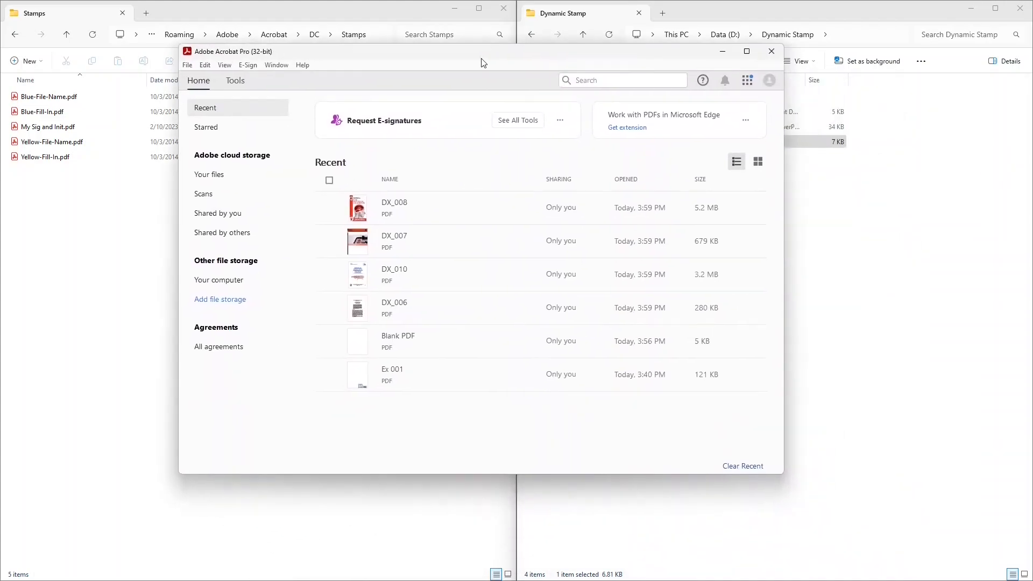
# Maximize Acrobat and create a new PDF consisting of a blank page.
pyautogui.doubleClick(483, 54)
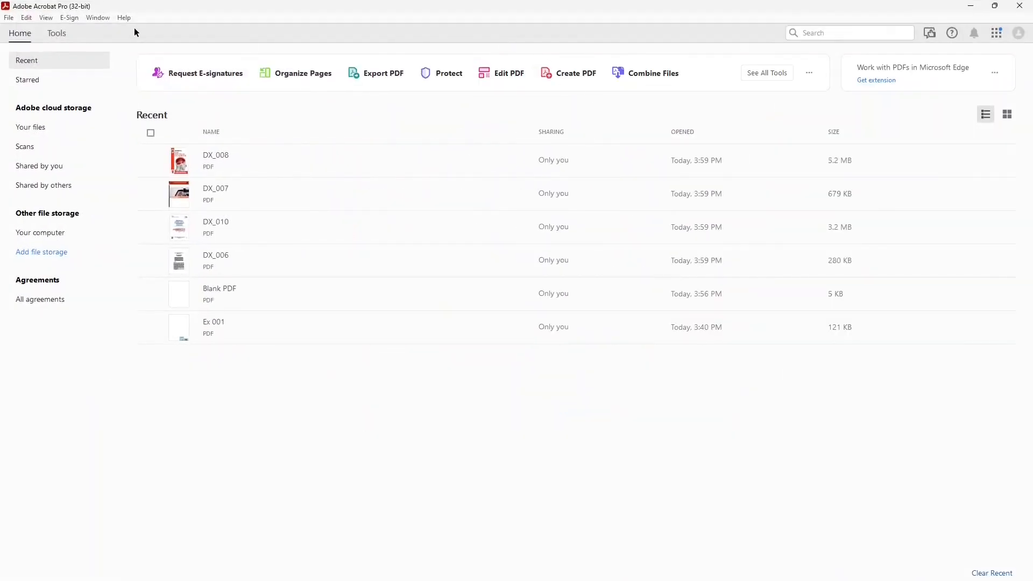
pyautogui.click(11, 18)
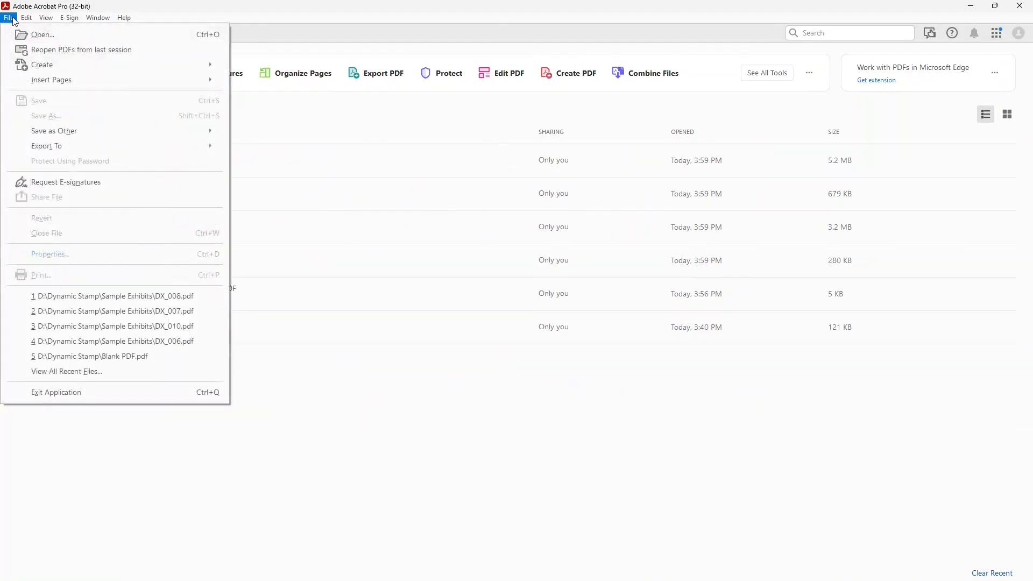
pyautogui.moveTo(59, 69)
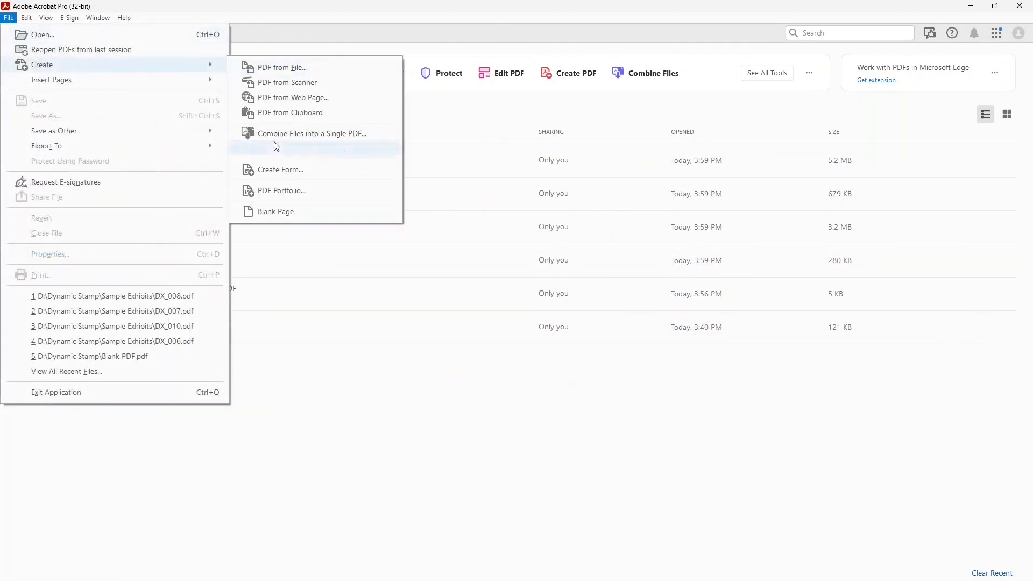
pyautogui.click(286, 210)
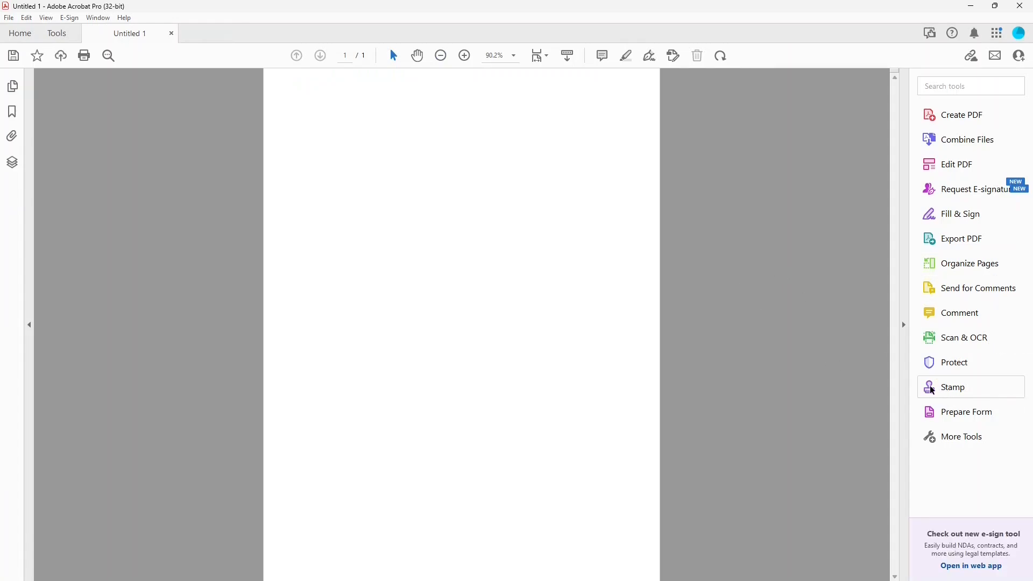
# Start a new custom stamp using Picture1.png from the Dynamic Stamp folder as its image.
pyautogui.click(933, 389)
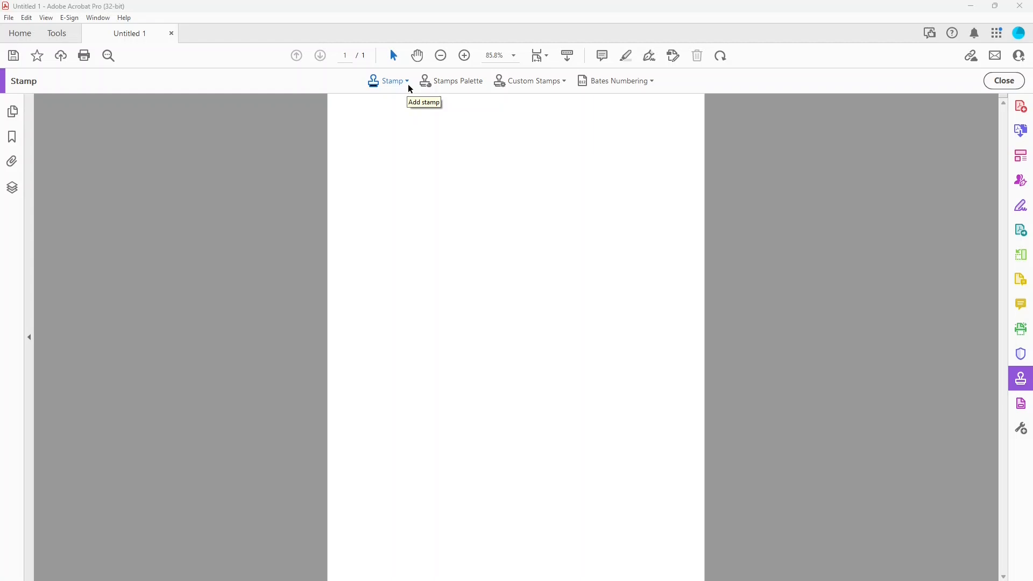
pyautogui.click(563, 82)
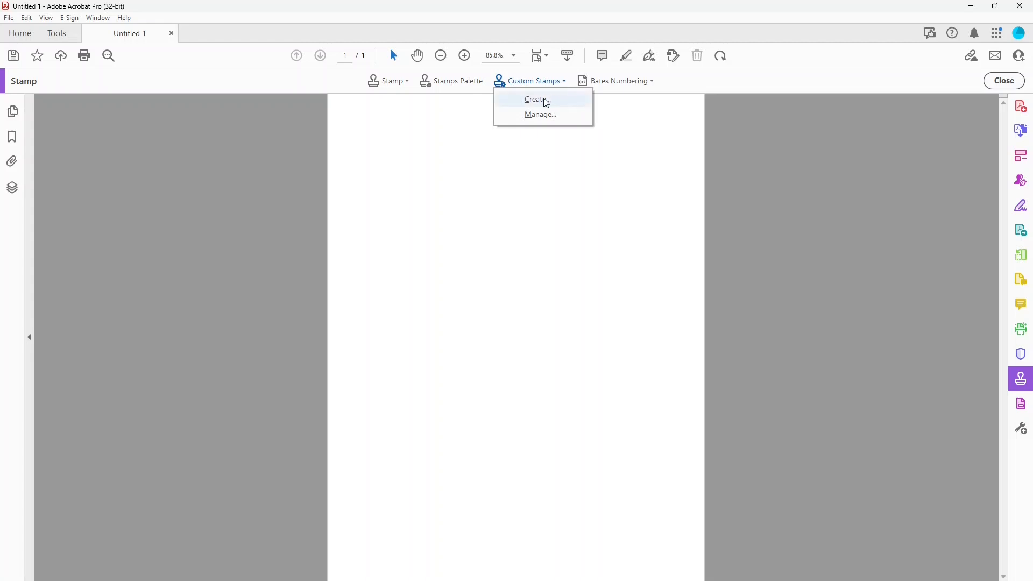
pyautogui.click(544, 99)
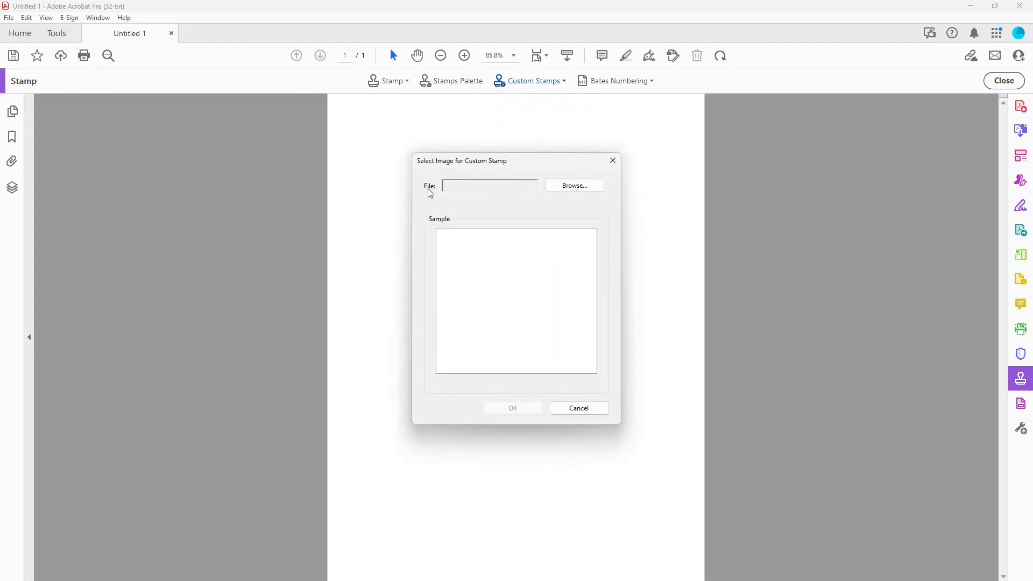
pyautogui.click(575, 187)
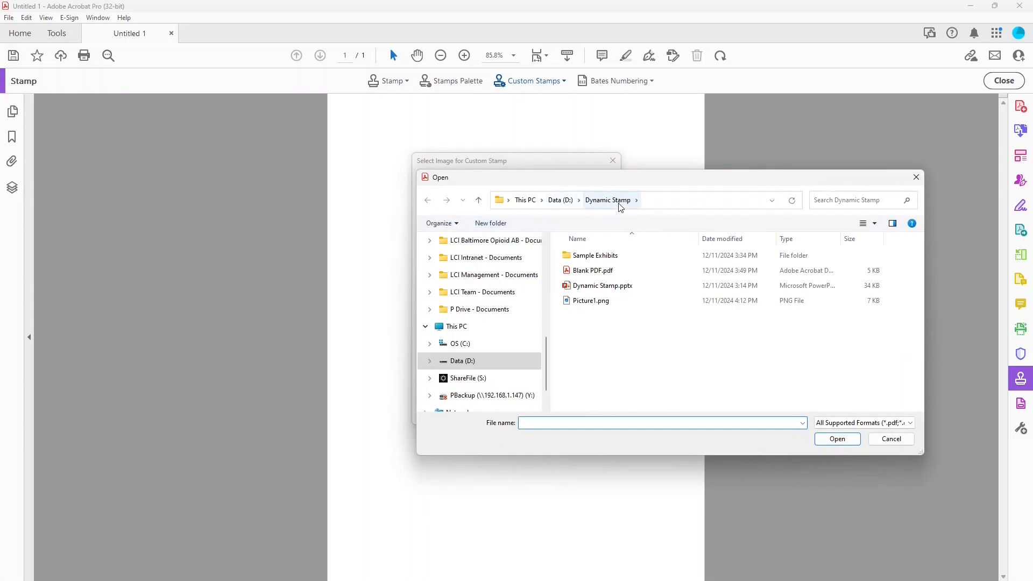
pyautogui.click(590, 301)
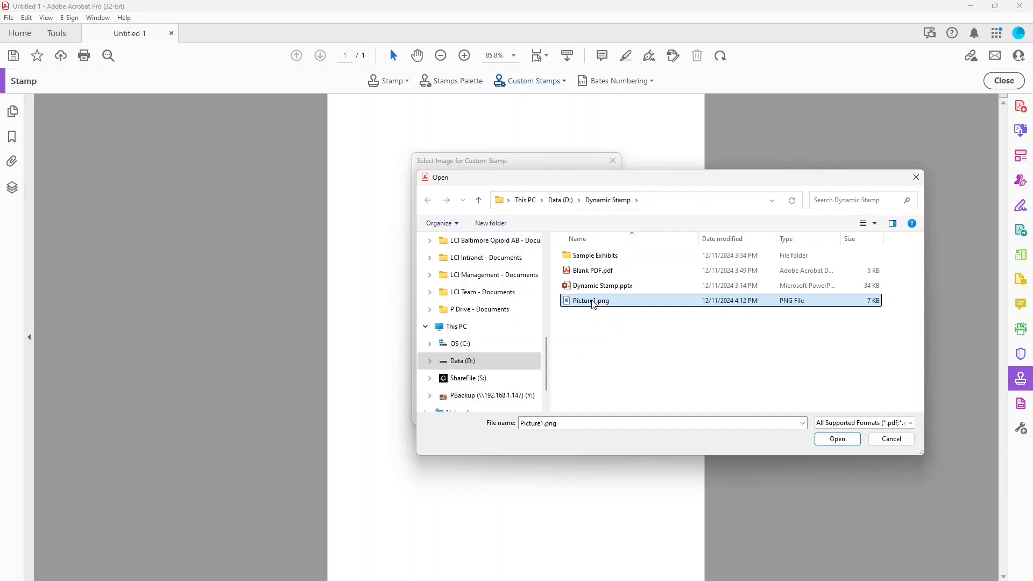
pyautogui.click(838, 439)
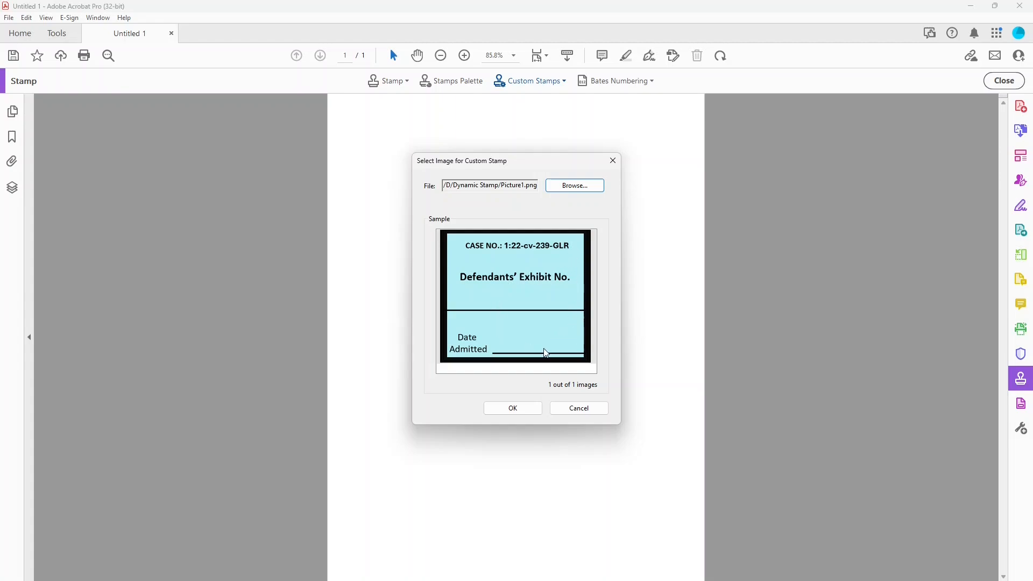
pyautogui.click(512, 408)
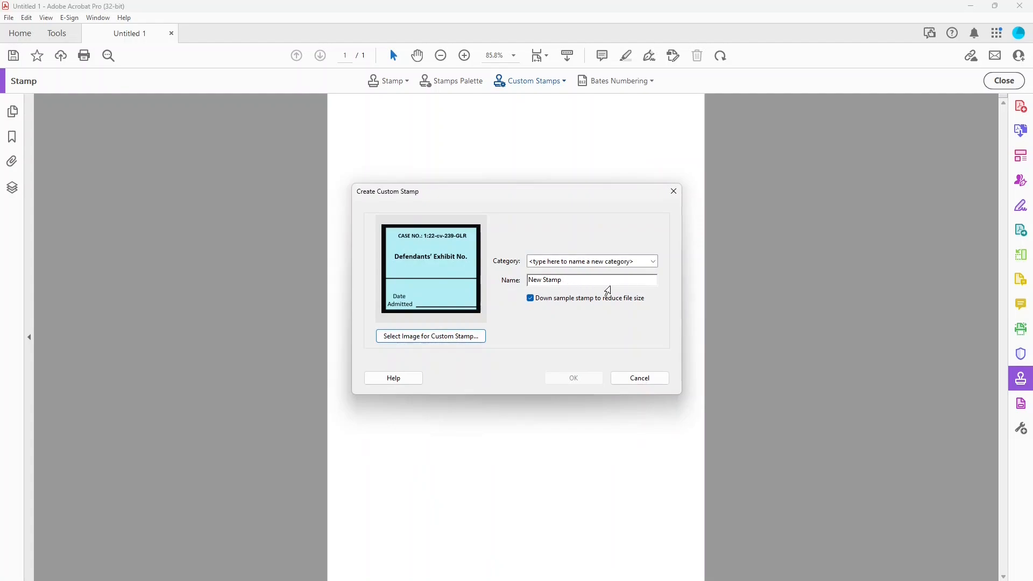
# Create the custom stamp in a new category named New Stamp, and close Acrobat without saving the untitled PDF.
pyautogui.click(621, 261)
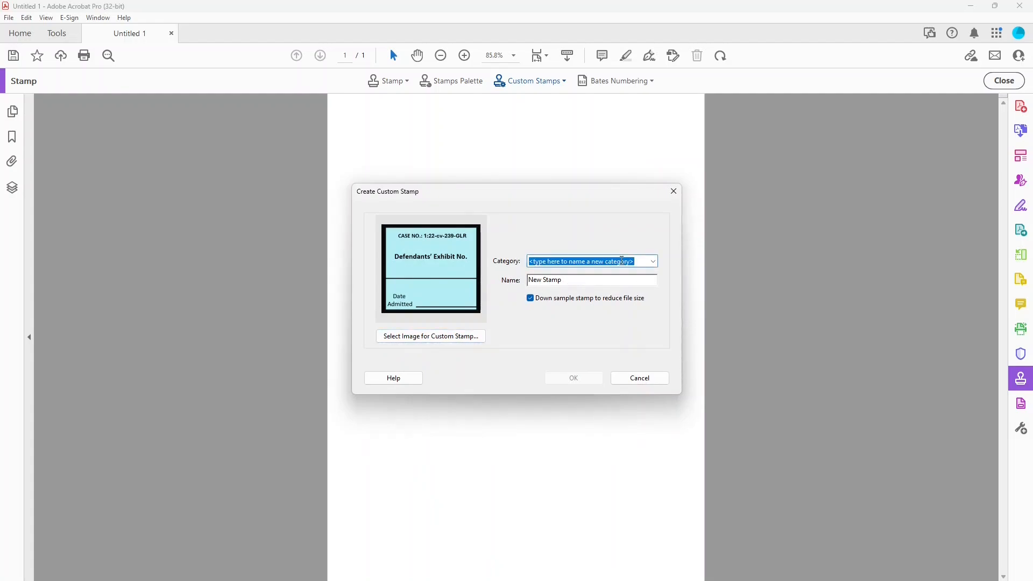
pyautogui.write('New')
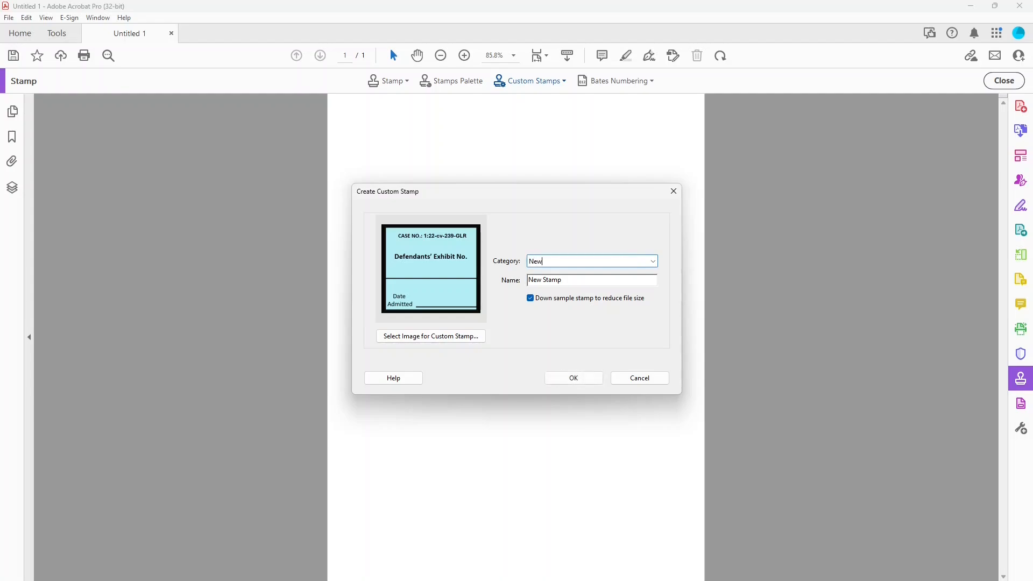
pyautogui.write(' Stamp')
pyautogui.click(589, 386)
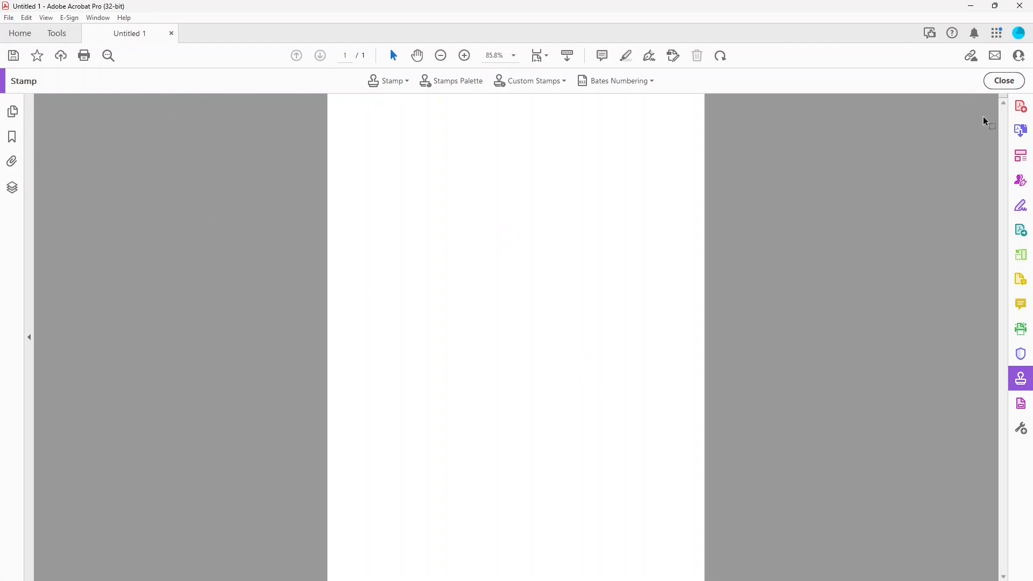
pyautogui.click(1025, 6)
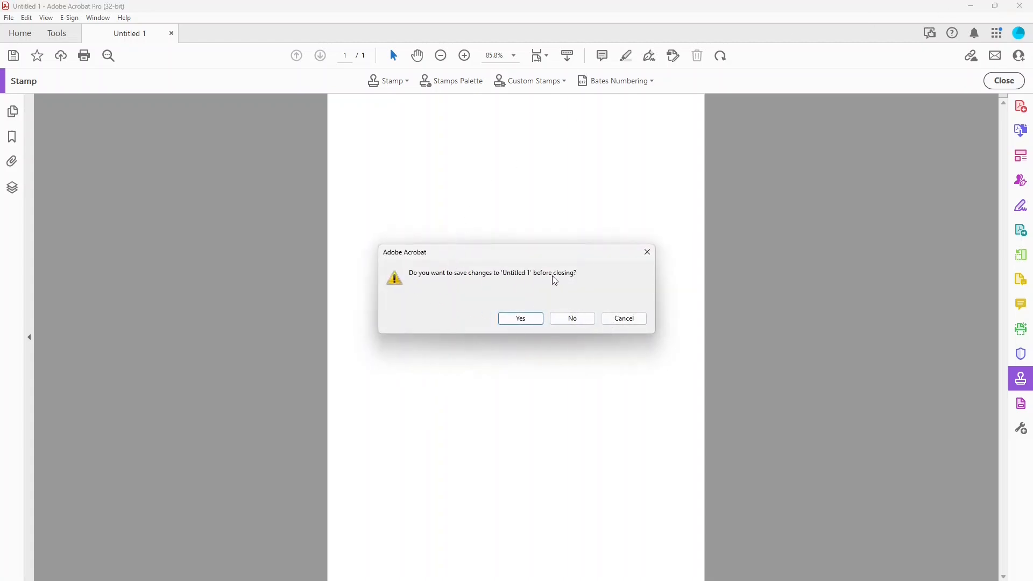
pyautogui.click(567, 320)
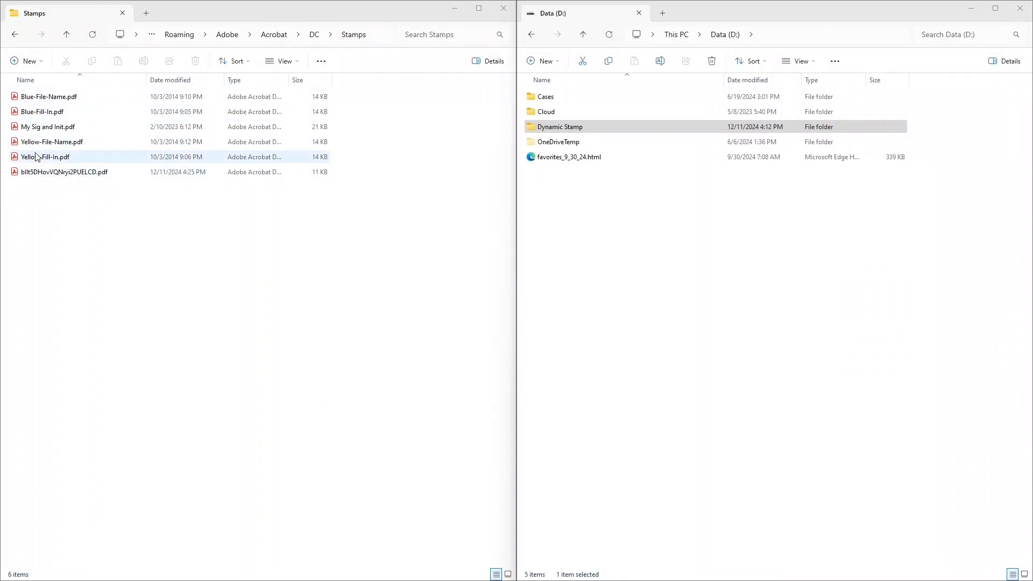
# Rename the newest PDF in the Acrobat Stamps folder, the one with the random-character name, as New Stamp.pdf.
pyautogui.click(70, 174)
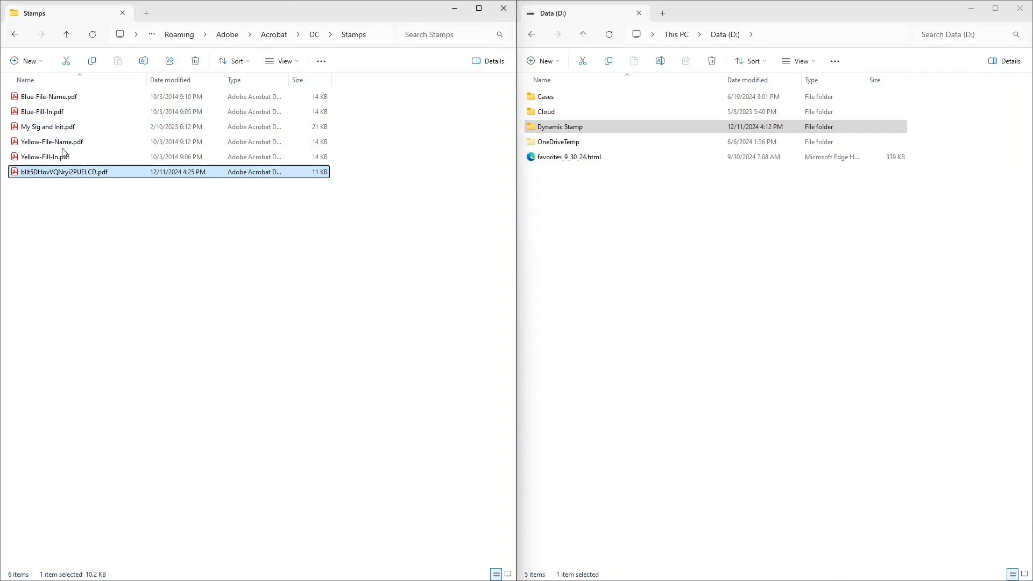
pyautogui.click(86, 156)
pyautogui.click(70, 173)
pyautogui.click(70, 173)
pyautogui.write('New Stam')
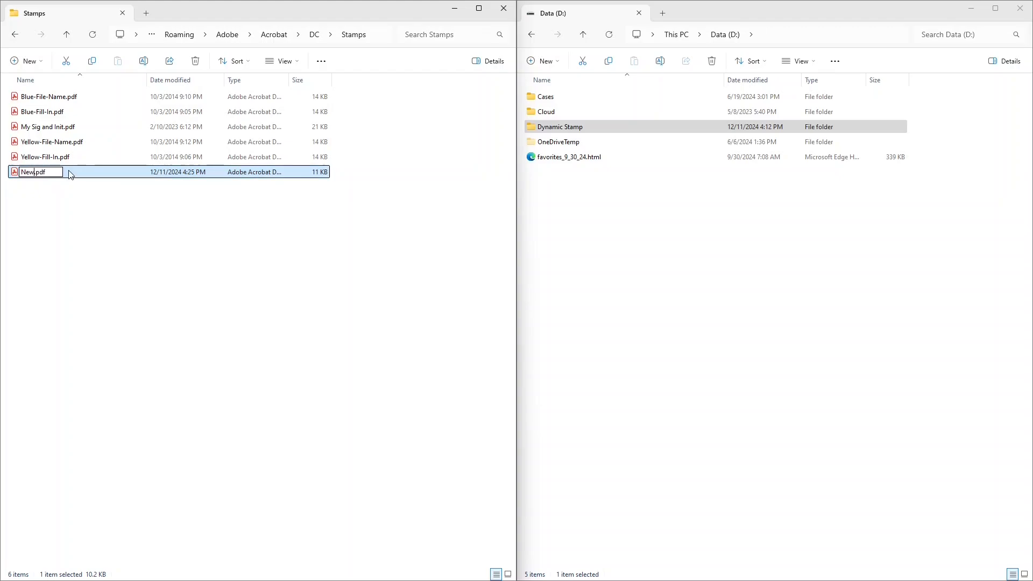
pyautogui.write('p')
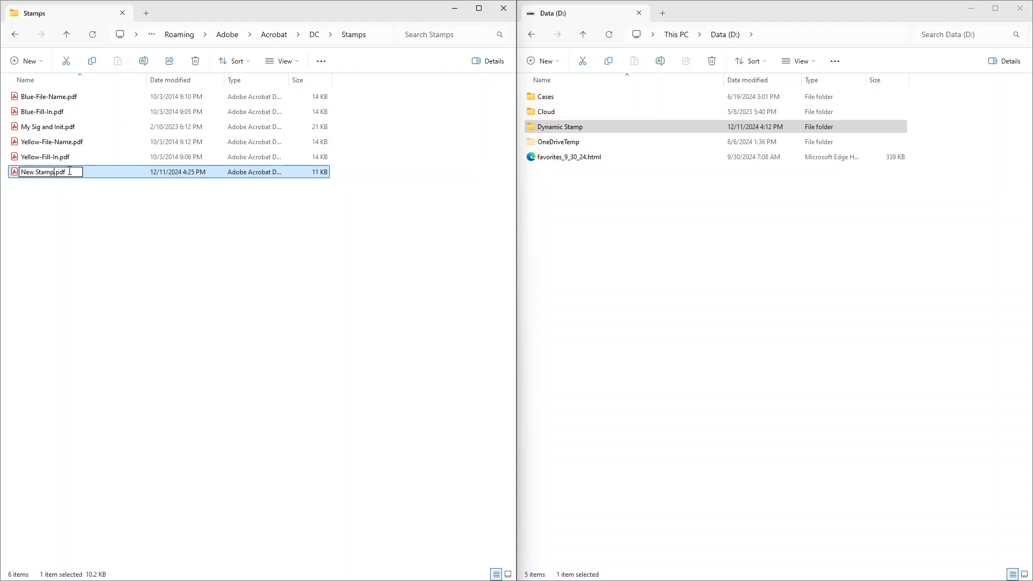
pyautogui.press('Return')
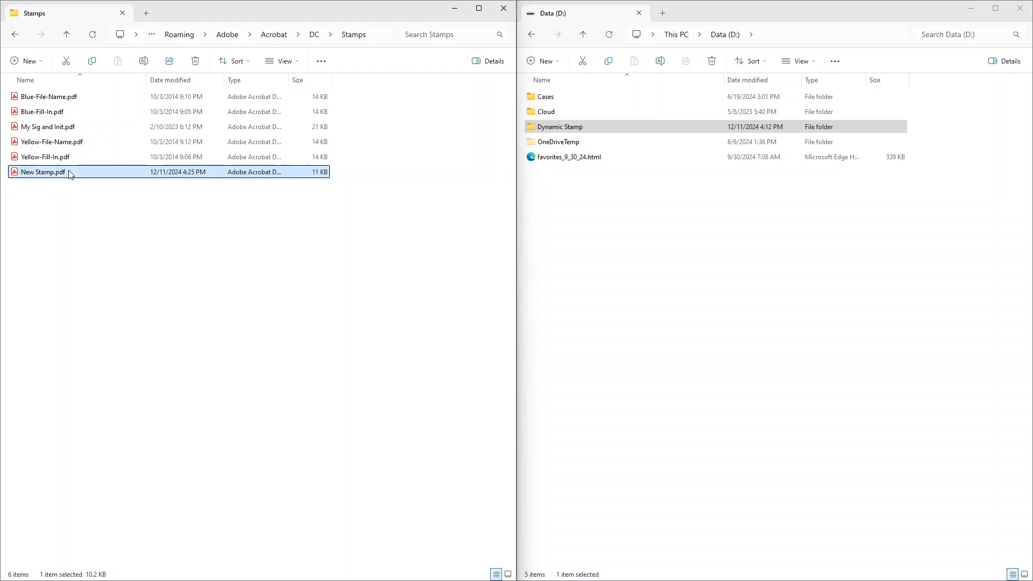
pyautogui.click(164, 308)
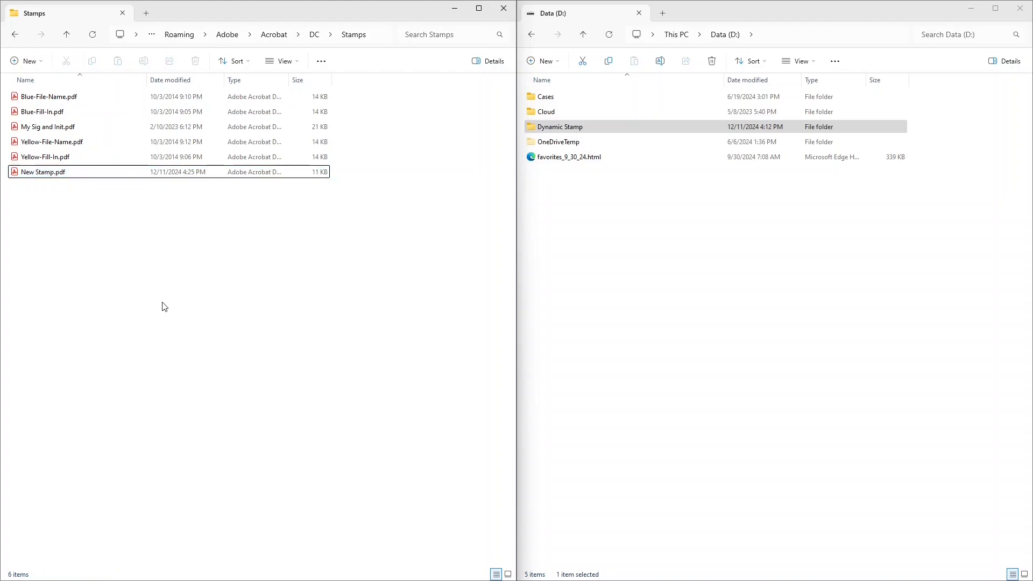
# Open New Stamp.pdf in a maximized Acrobat window and go to the stamp on page 2.
pyautogui.click(42, 175)
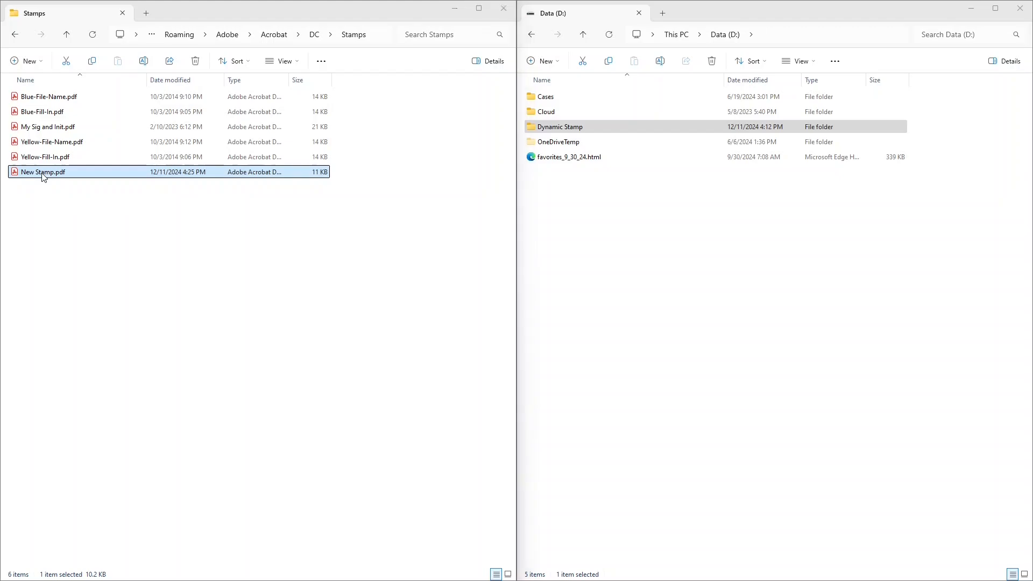
pyautogui.moveTo(0, 130); pyautogui.dragTo(437, 82)
pyautogui.doubleClick(437, 81)
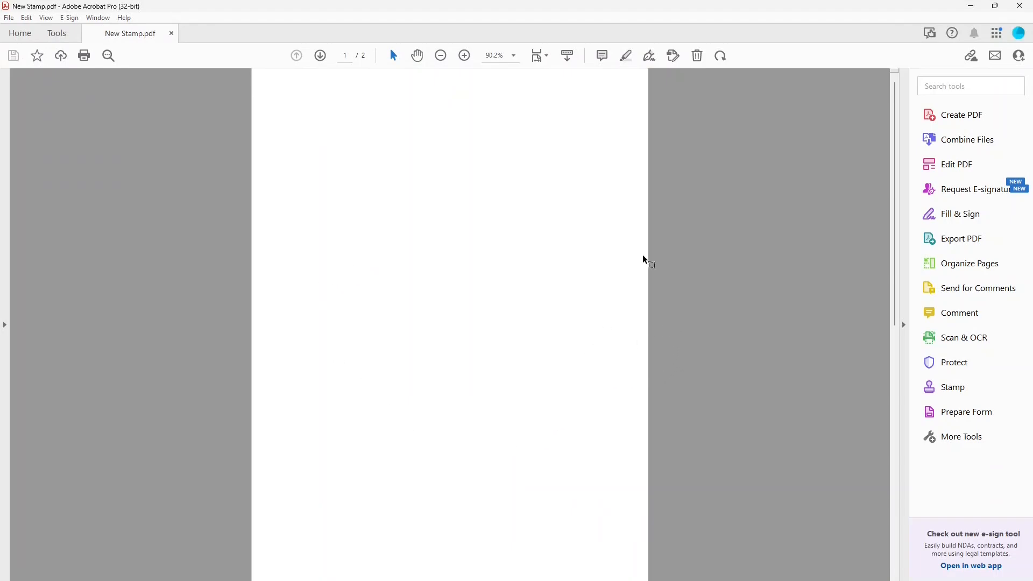
pyautogui.scroll(-3, 528, 281)
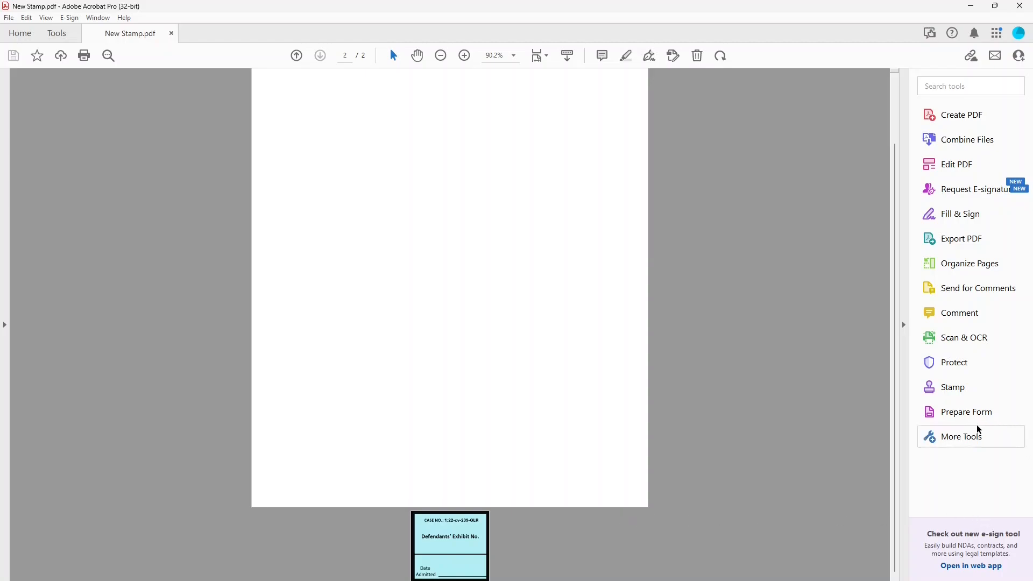
# Start preparing New Stamp.pdf as a form and delete the automatically detected Date Admitted field from the stamp.
pyautogui.click(966, 413)
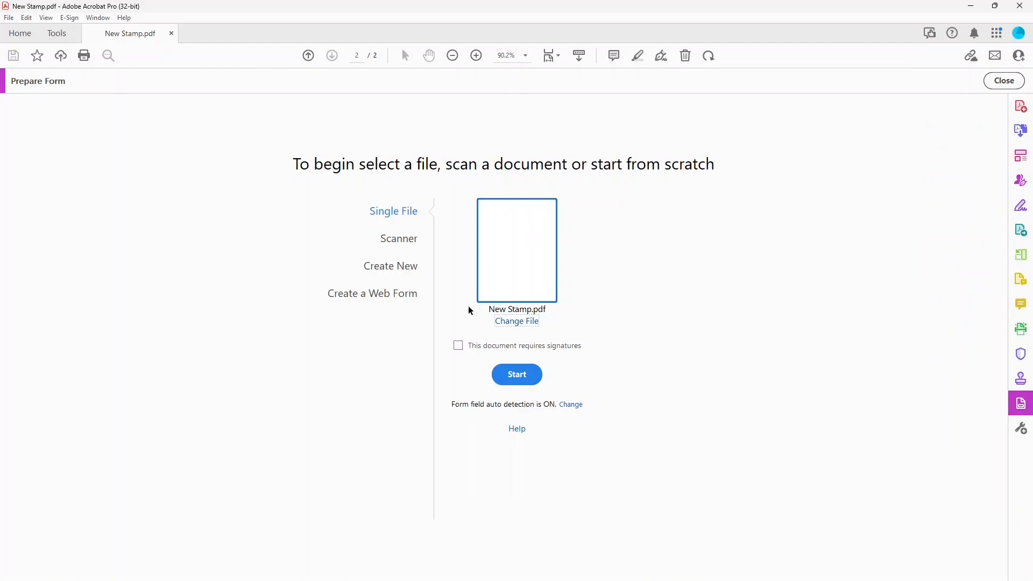
pyautogui.click(515, 374)
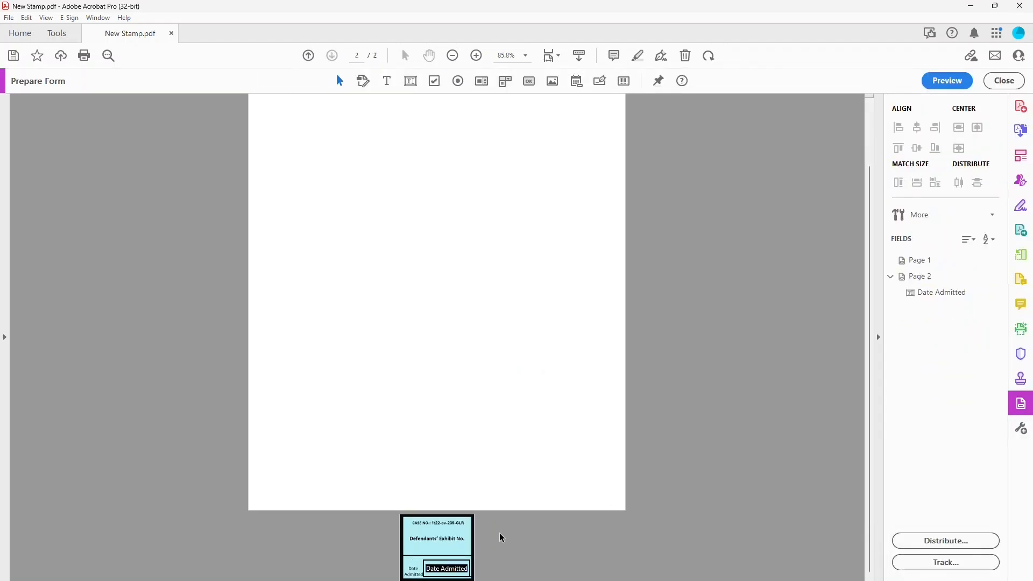
pyautogui.hotkey('ctrl', '2')
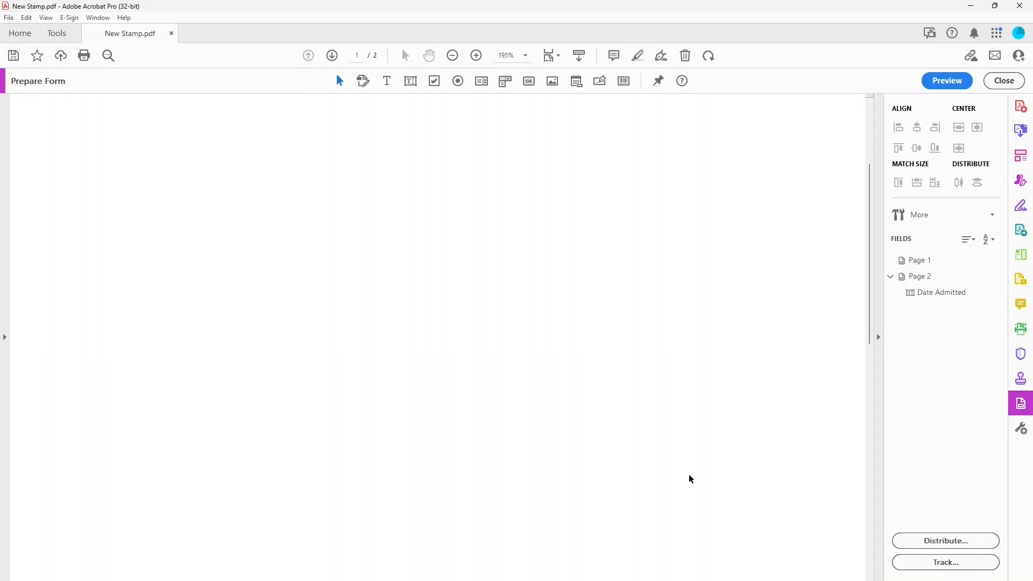
pyautogui.scroll(-10, 734, 353)
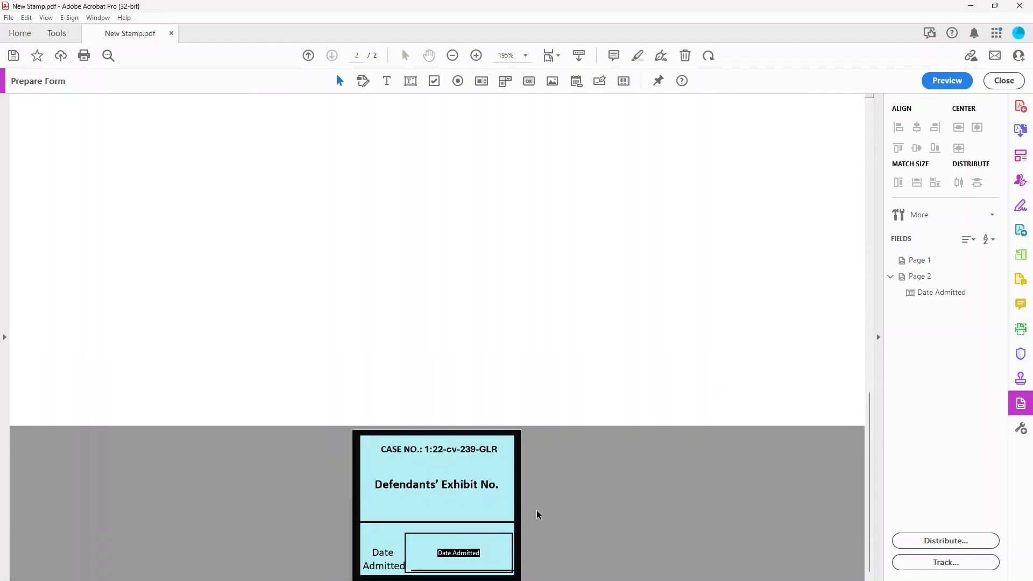
pyautogui.click(473, 537)
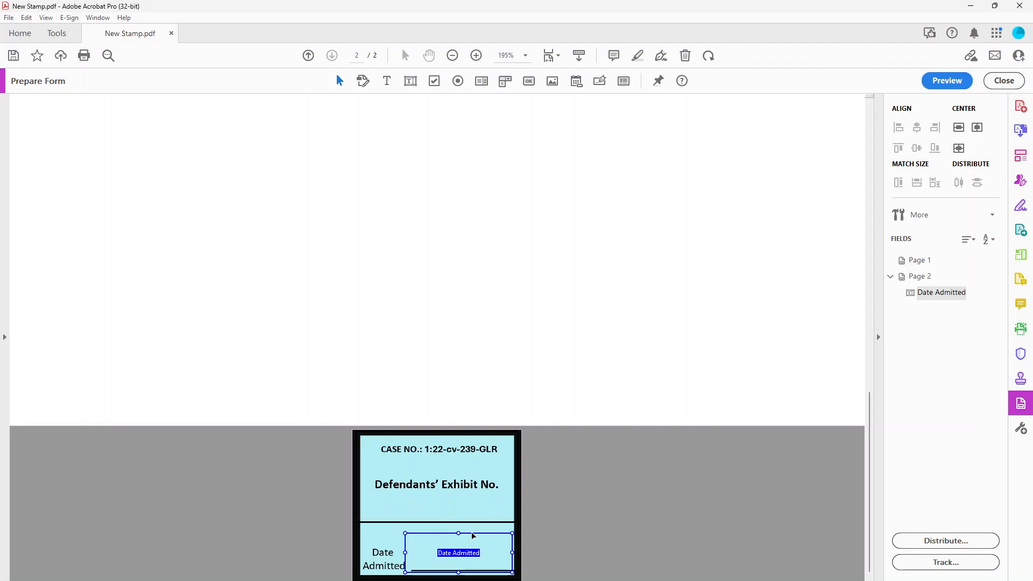
pyautogui.press('Delete')
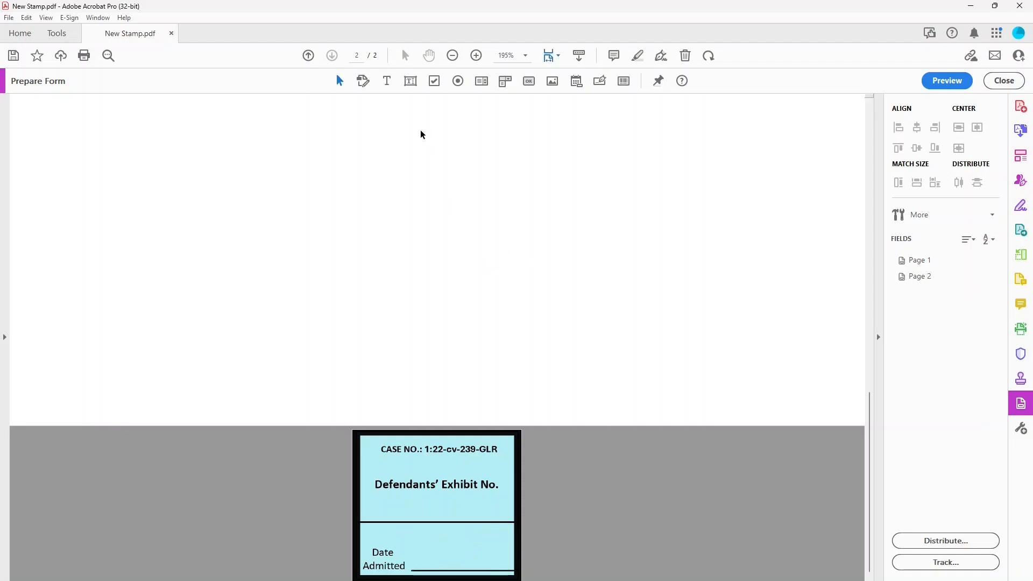
pyautogui.click(411, 82)
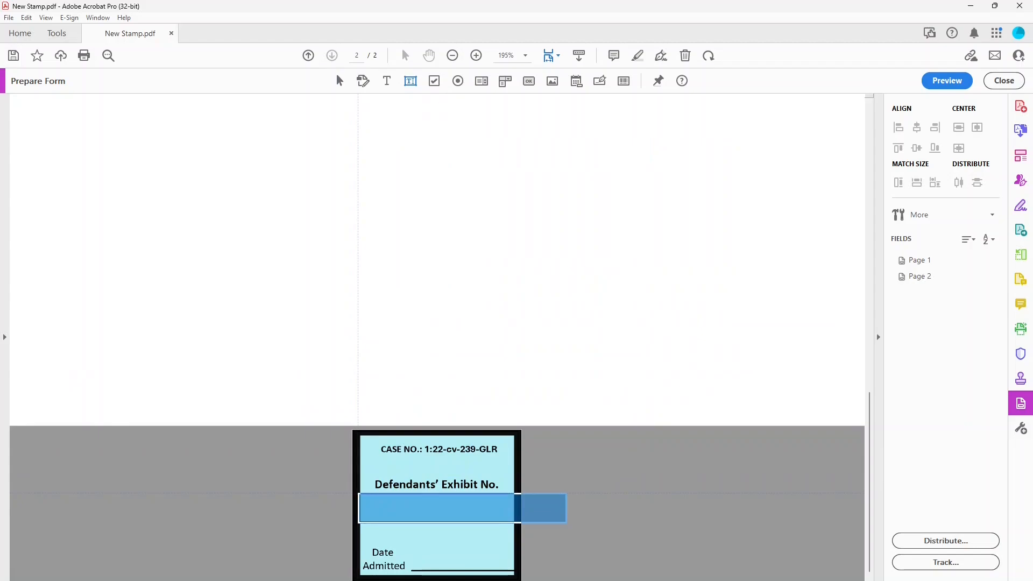
pyautogui.click(359, 494)
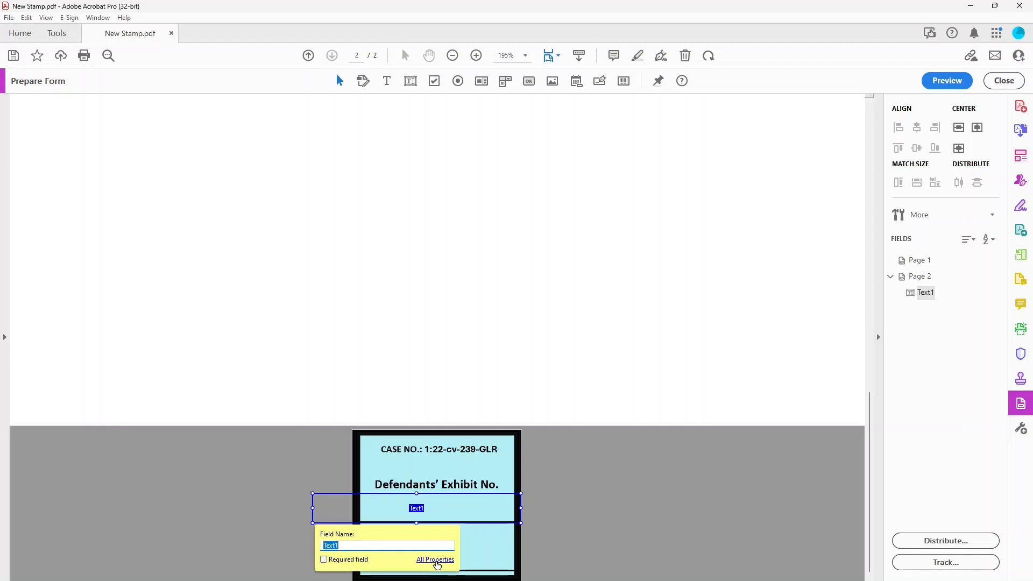
pyautogui.click(462, 504)
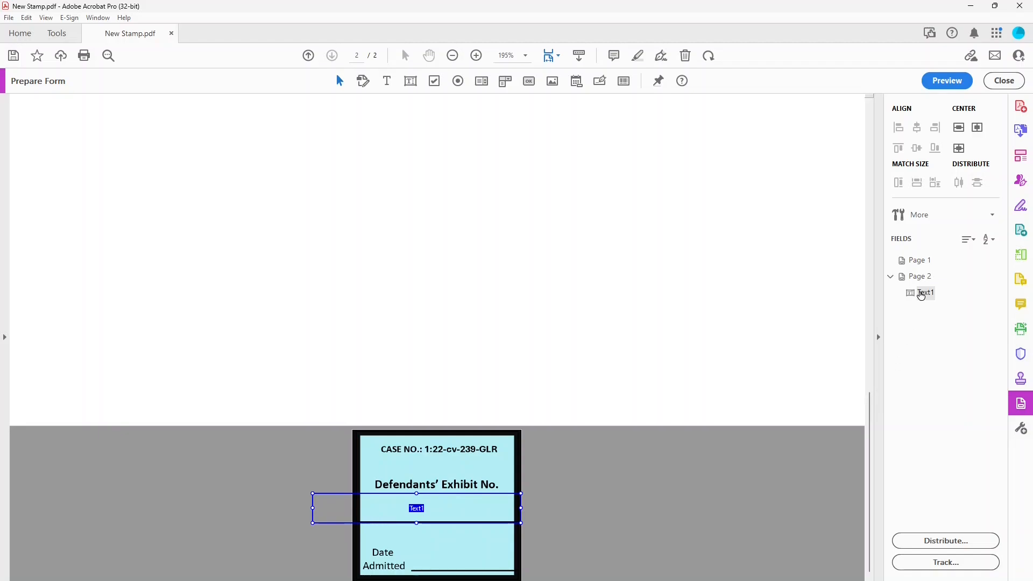
pyautogui.rightClick(922, 295)
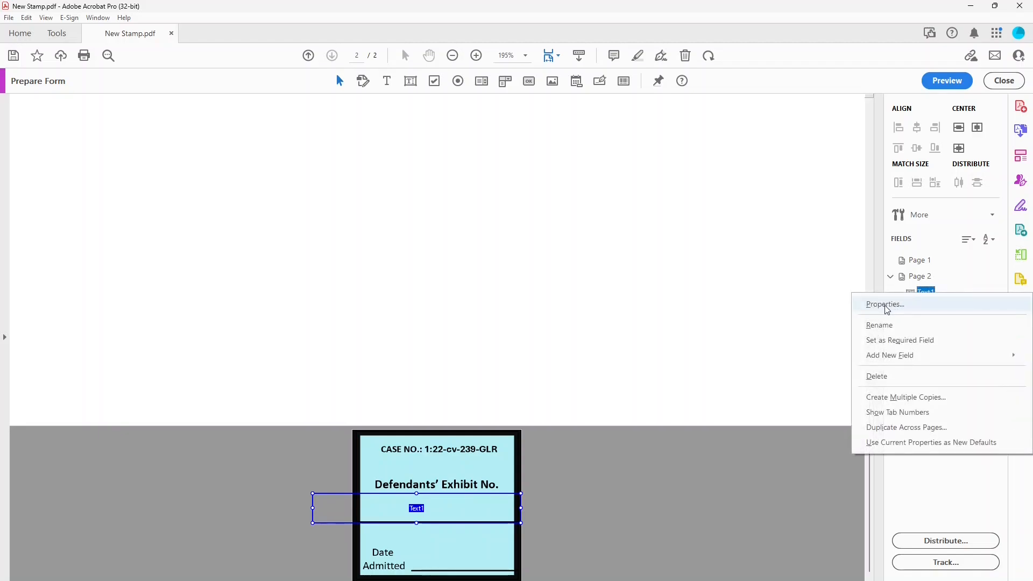
pyautogui.click(887, 305)
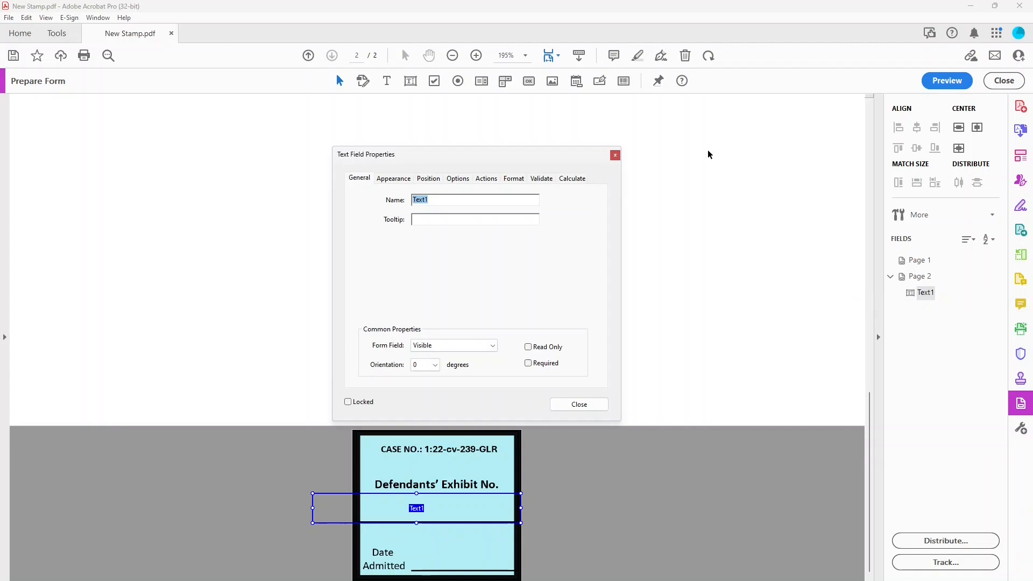
pyautogui.click(575, 181)
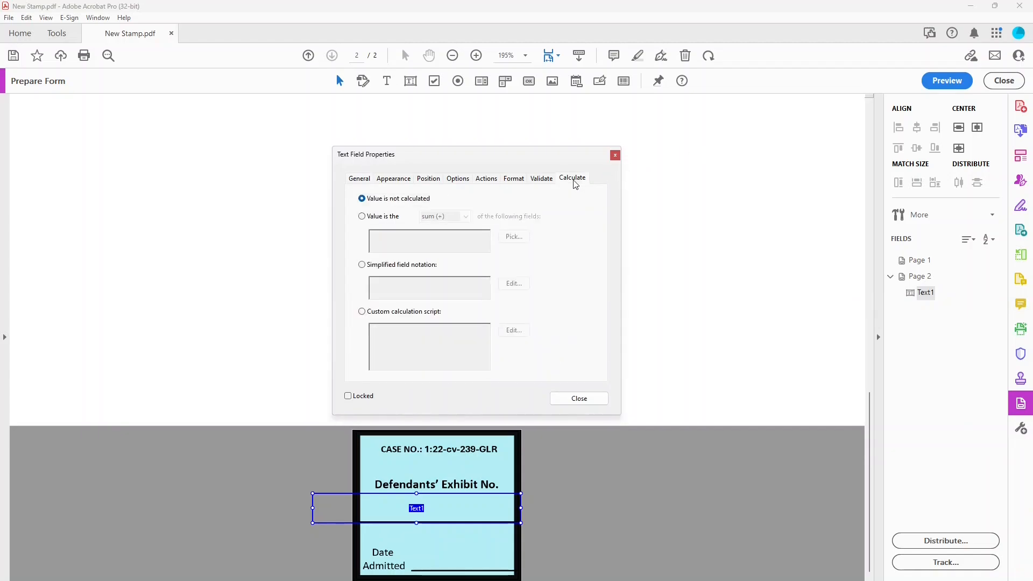
pyautogui.click(361, 312)
pyautogui.click(579, 398)
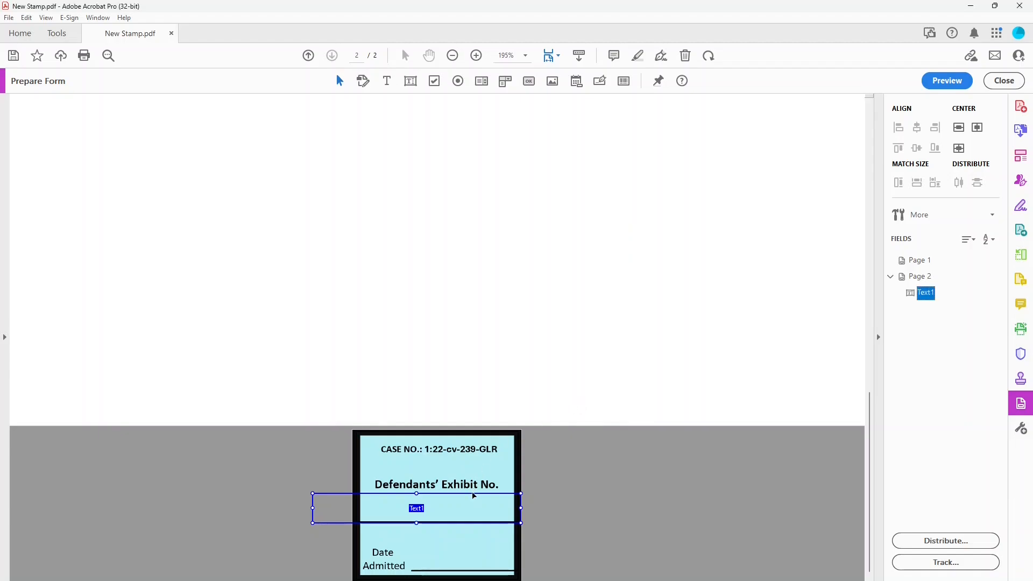
pyautogui.press('Delete')
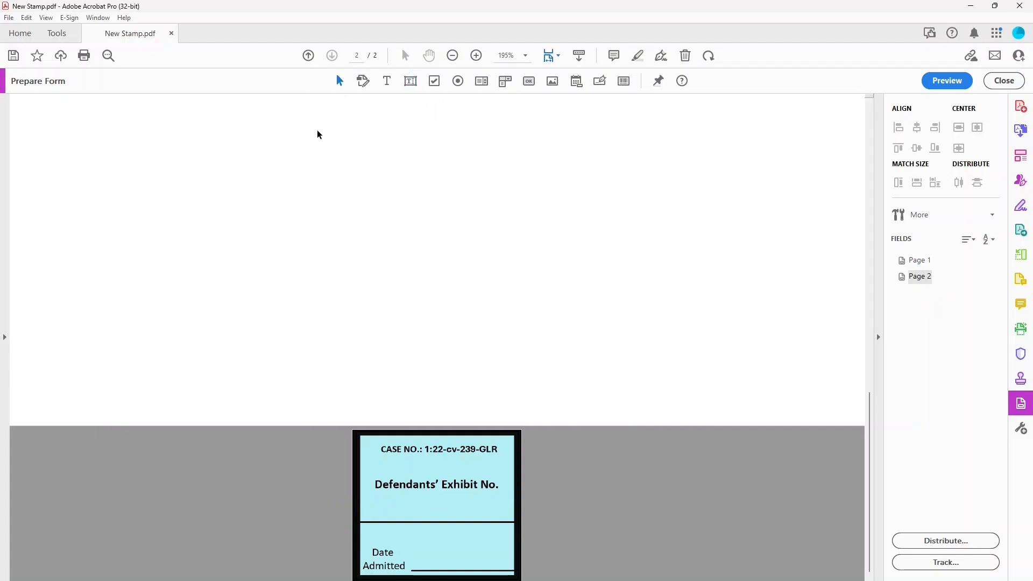
# Add a text field below "Defendants' Exhibit No." on the stamp and open its custom calculation script for editing.
pyautogui.click(411, 82)
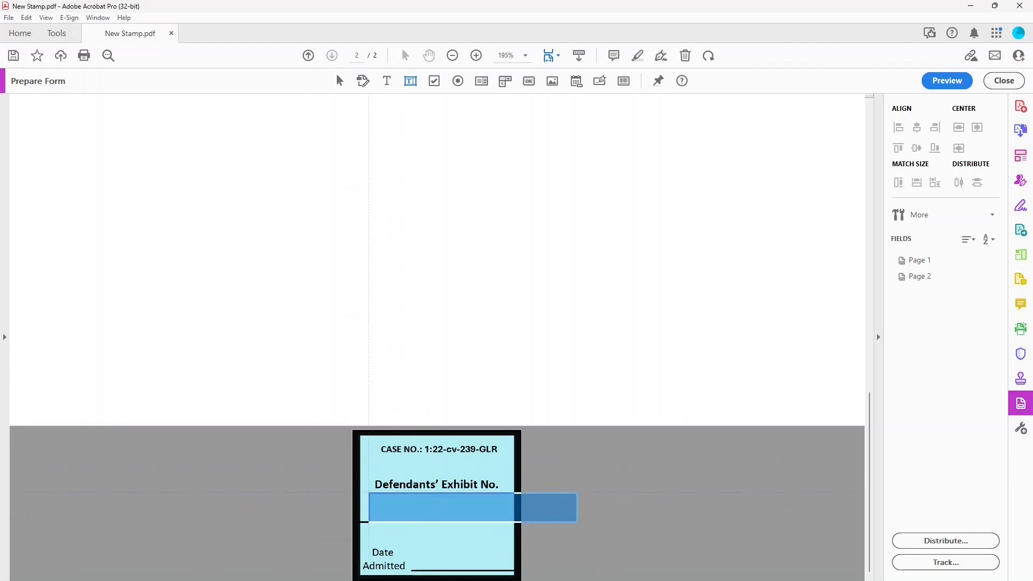
pyautogui.click(370, 495)
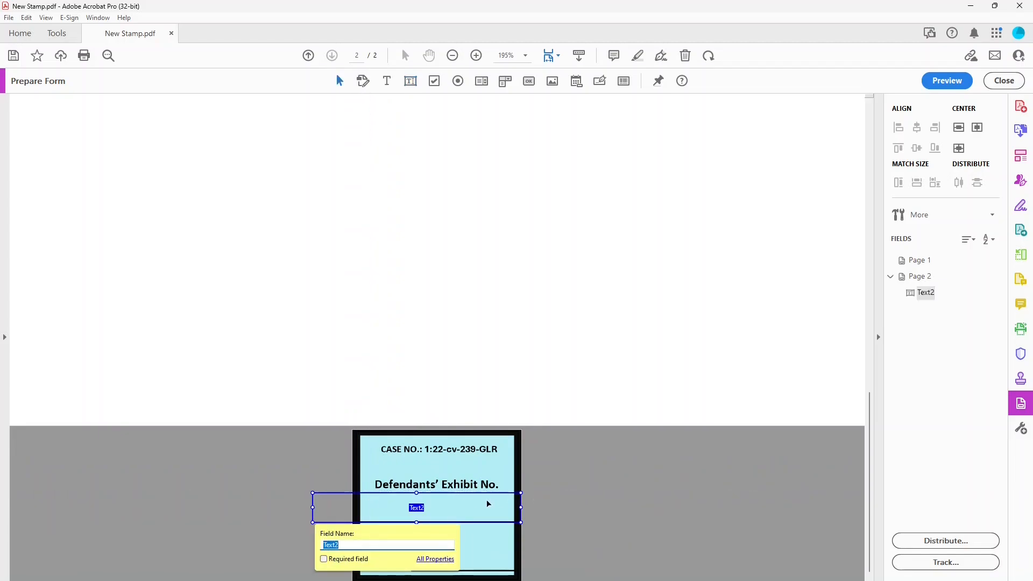
pyautogui.click(435, 559)
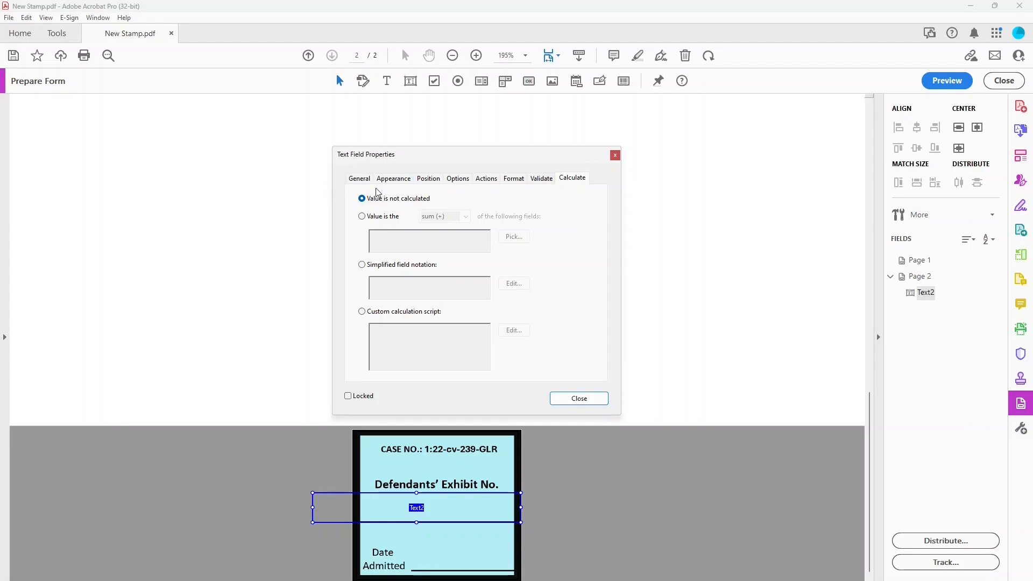
pyautogui.click(362, 313)
pyautogui.click(519, 331)
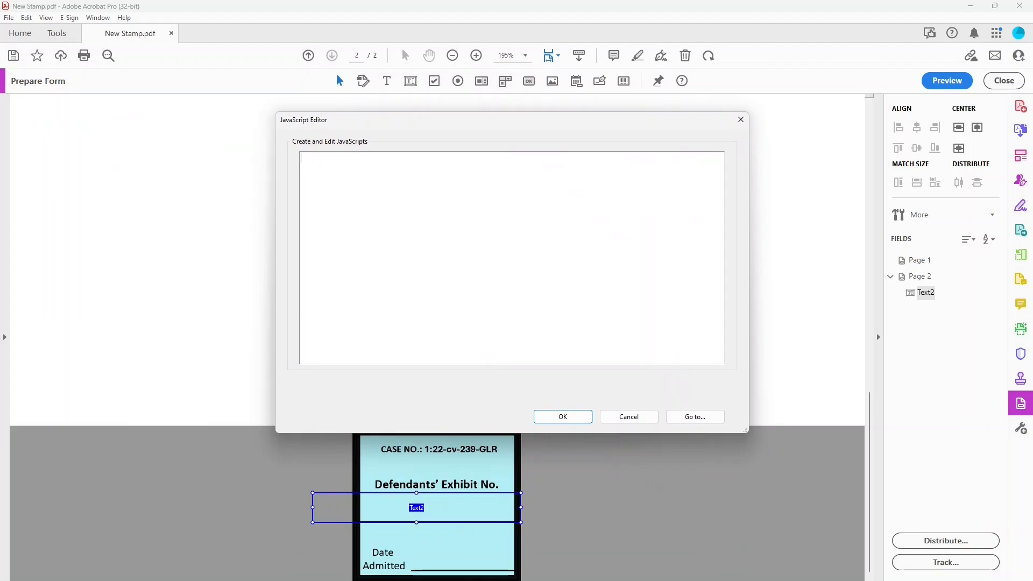
# Switch to Notepad++ and copy the script line event.value = event.source.source.documentFileName.slice(0, -4); from the new 1 document.
pyautogui.hotkey('alt', 'Tab')
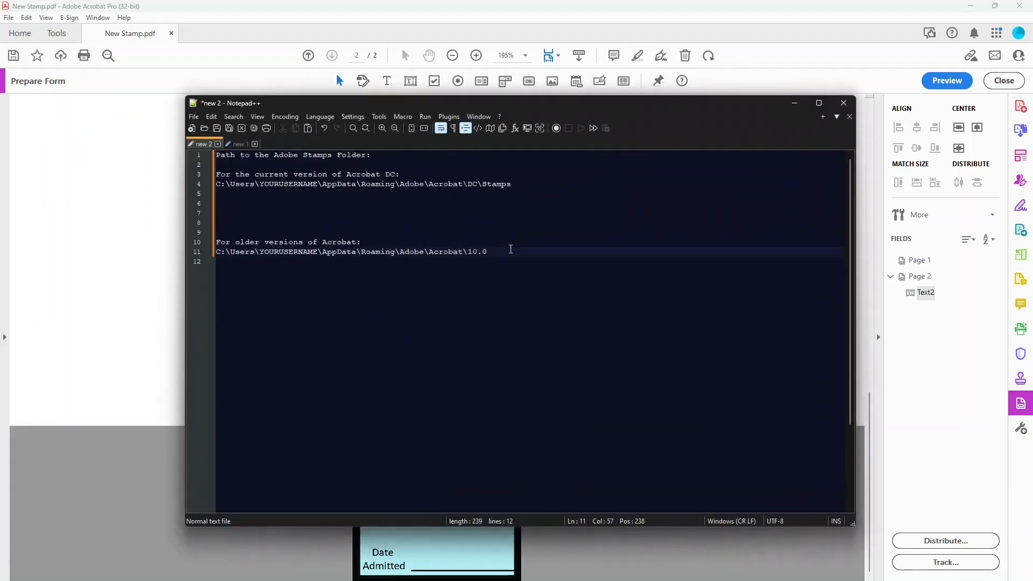
pyautogui.moveTo(608, 108); pyautogui.dragTo(604, 85)
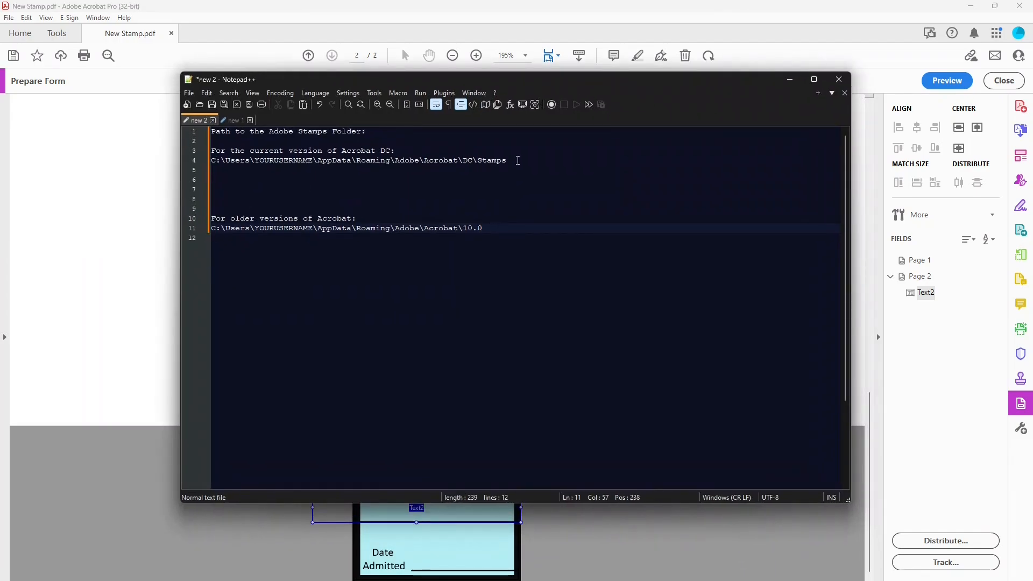
pyautogui.click(232, 123)
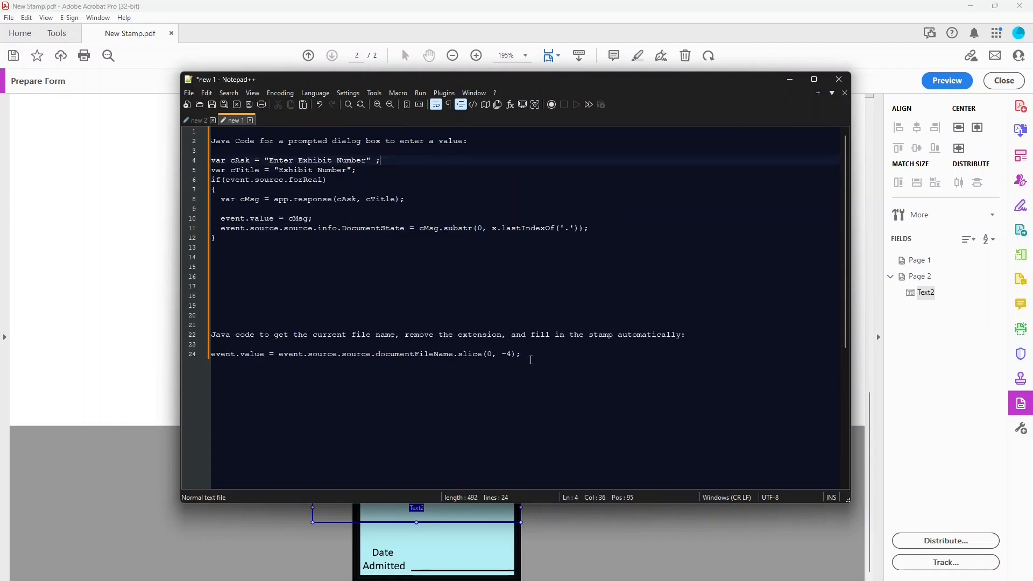
pyautogui.moveTo(531, 360); pyautogui.dragTo(211, 355)
pyautogui.hotkey('ctrl', 'c')
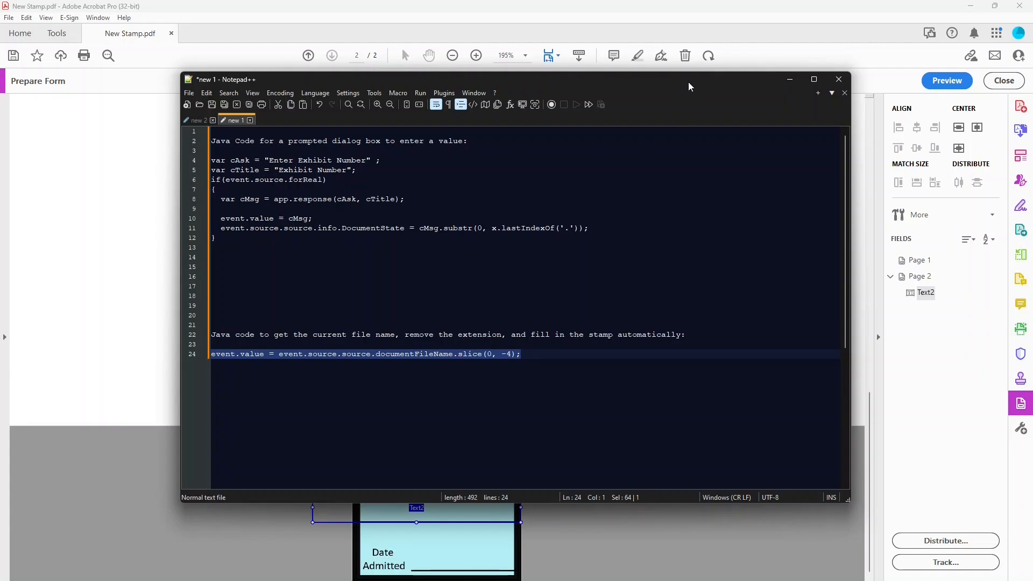
# Return to Acrobat and paste the copied file-name script as the text field's custom calculation script.
pyautogui.moveTo(689, 83); pyautogui.dragTo(0, 146)
pyautogui.click(522, 213)
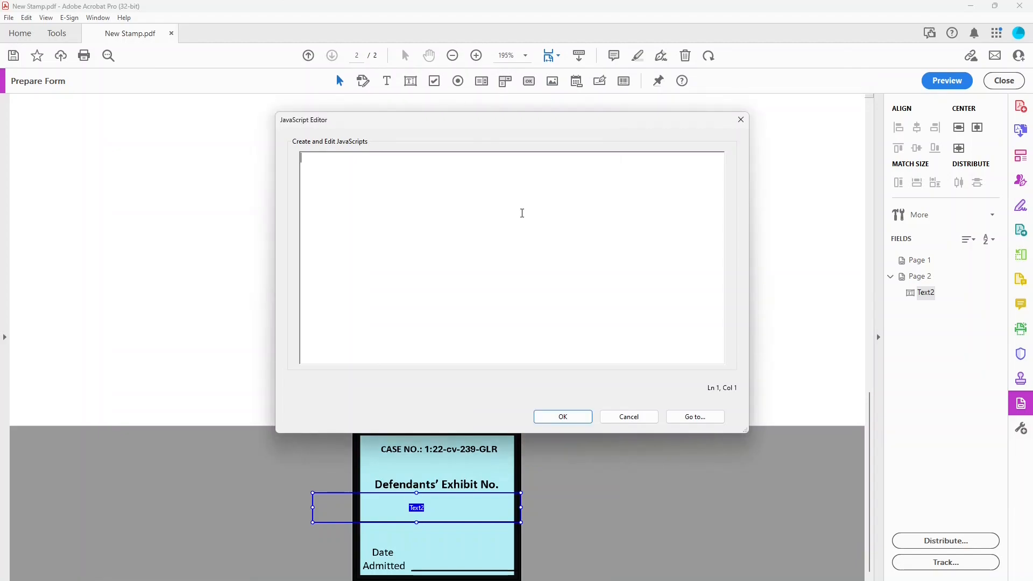
pyautogui.hotkey('ctrl', 'v')
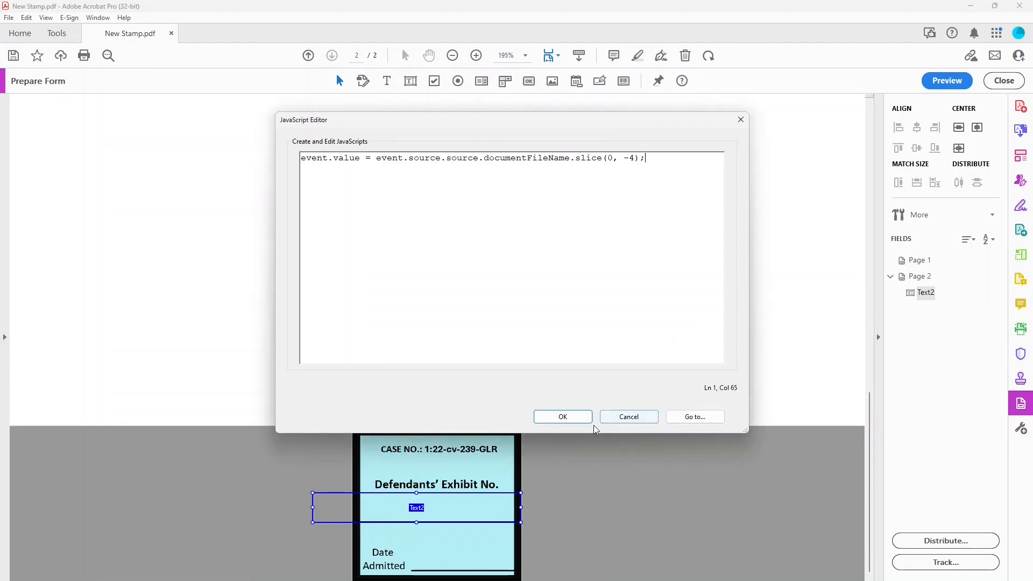
pyautogui.click(563, 417)
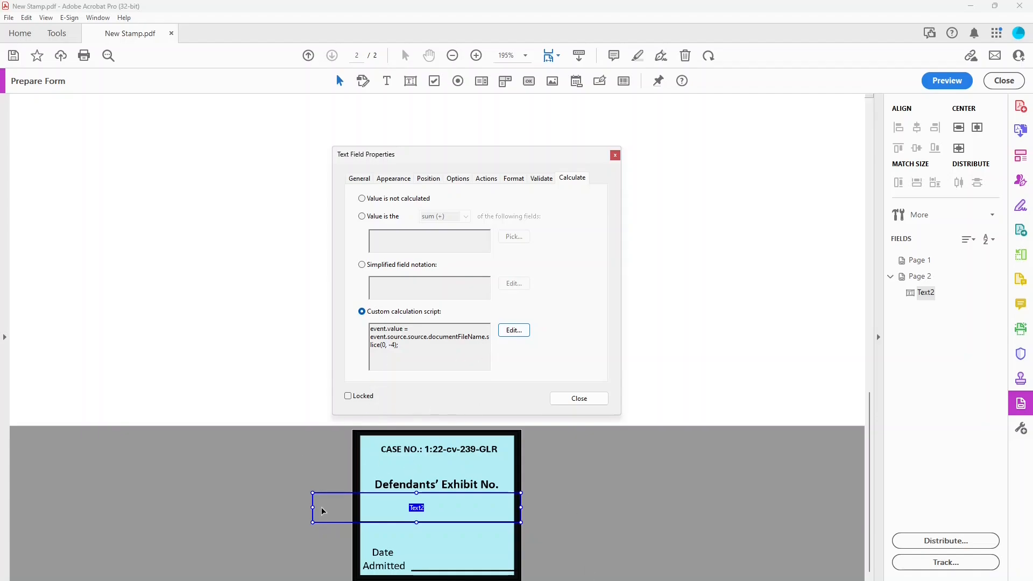
# Resize and nudge the text field so it fits inside the stamp's border, between "Defendants' Exhibit No." and the dividing line.
pyautogui.moveTo(314, 507); pyautogui.dragTo(364, 510)
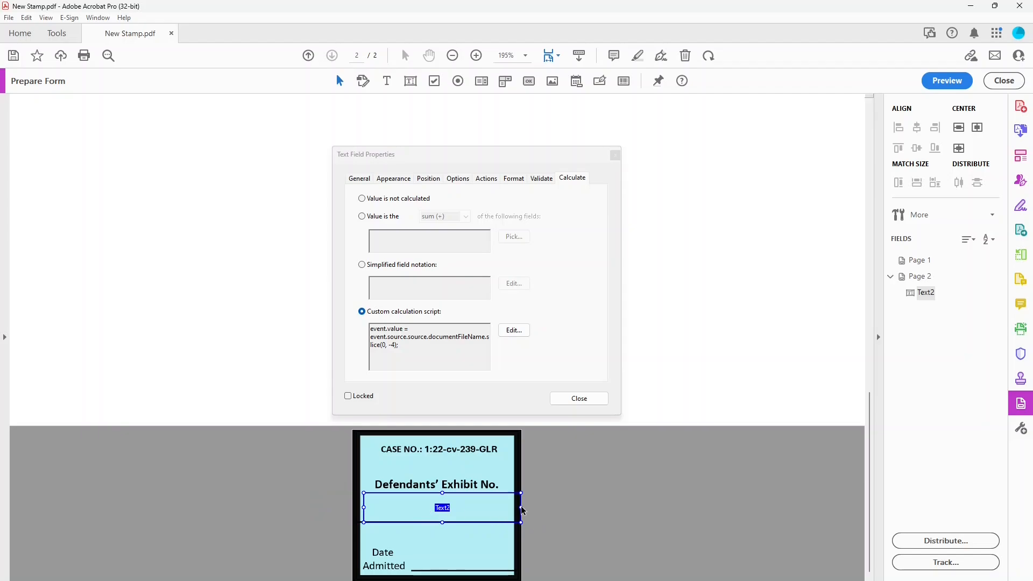
pyautogui.moveTo(522, 510); pyautogui.dragTo(509, 510)
pyautogui.press('Up')
pyautogui.press('Up')
pyautogui.press('Up')
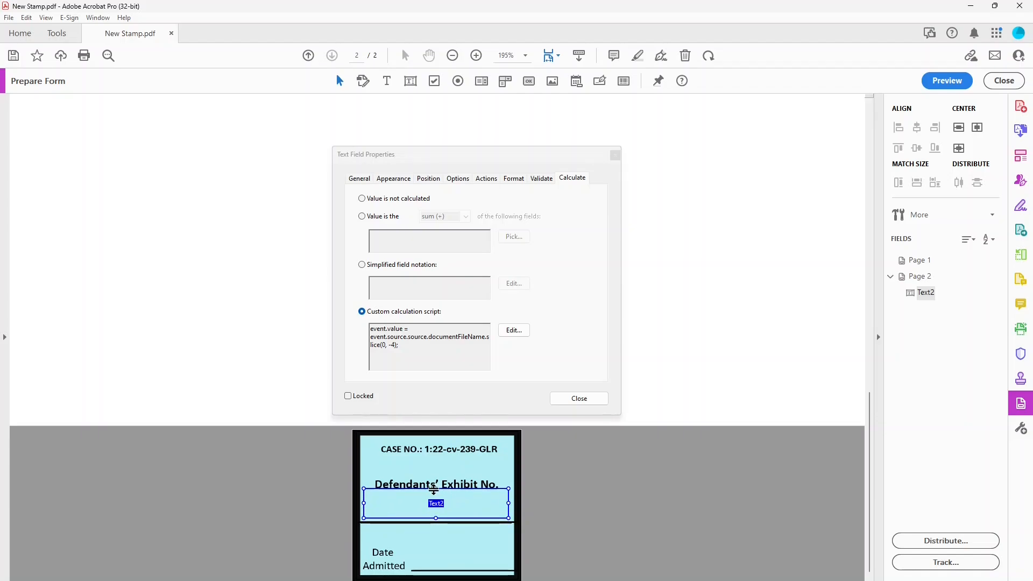
pyautogui.moveTo(436, 489); pyautogui.dragTo(434, 494)
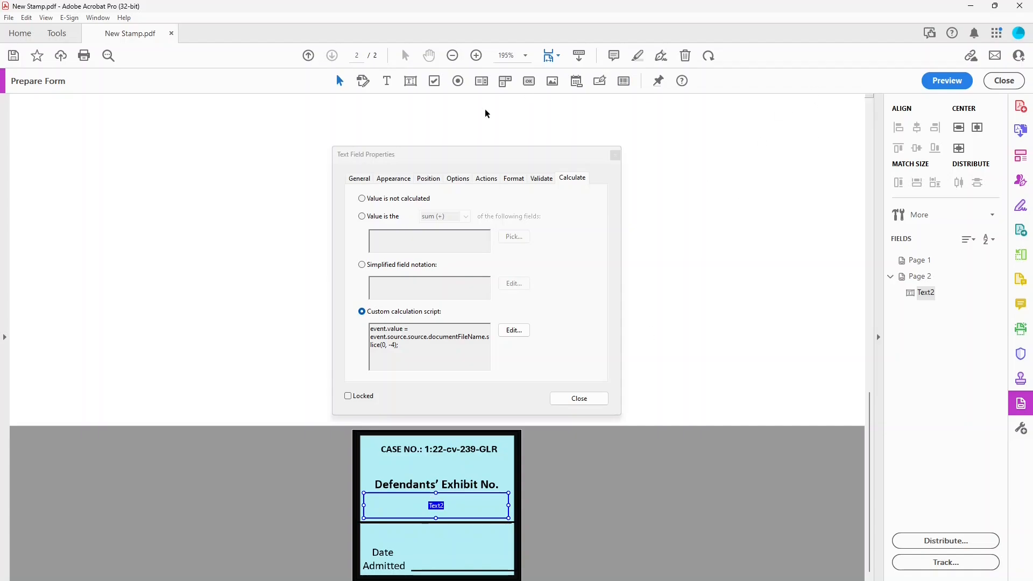
# Set the exhibit number field's text appearance to font size 10 in Helvetica Bold.
pyautogui.click(391, 180)
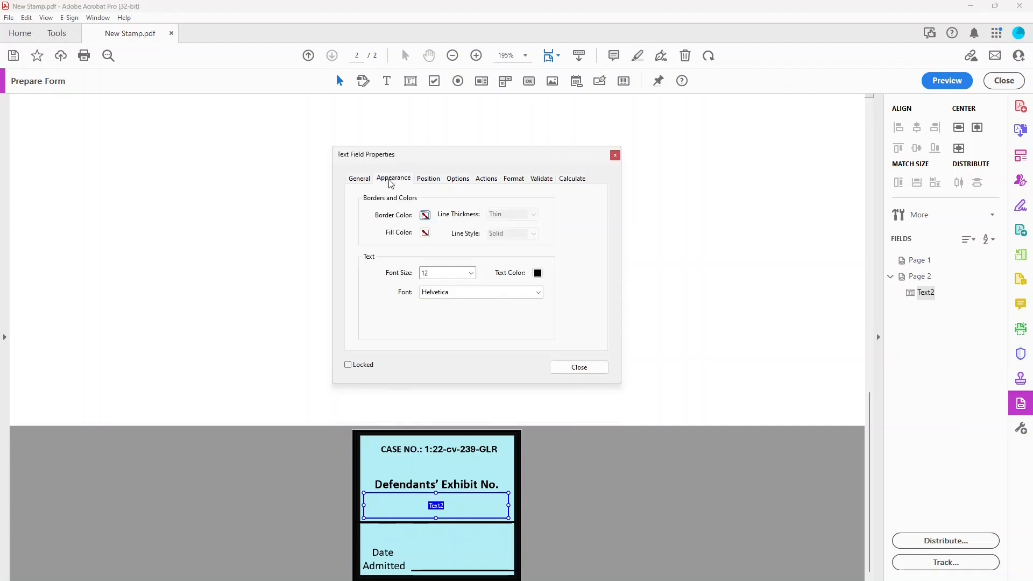
pyautogui.click(471, 272)
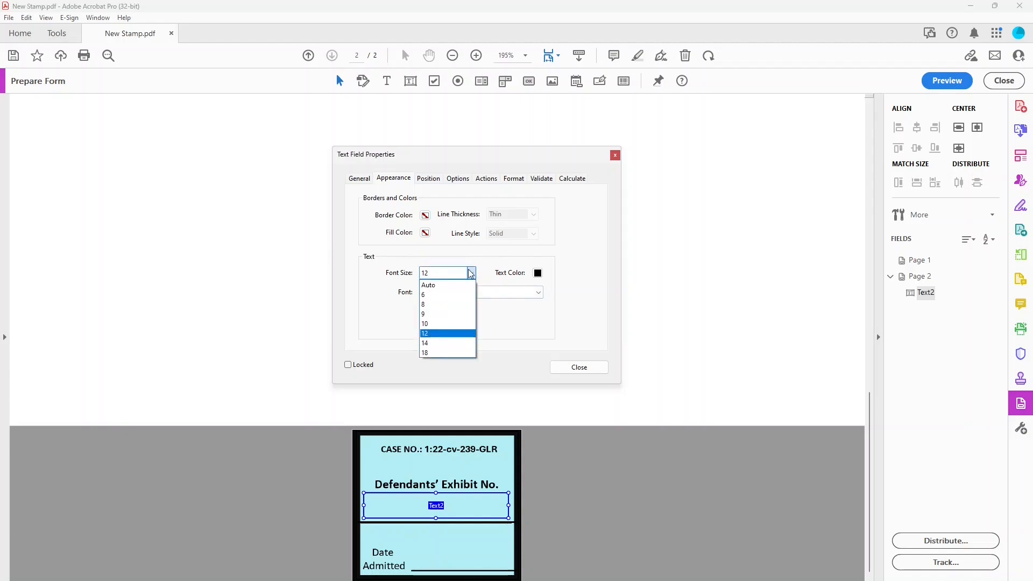
pyautogui.click(438, 324)
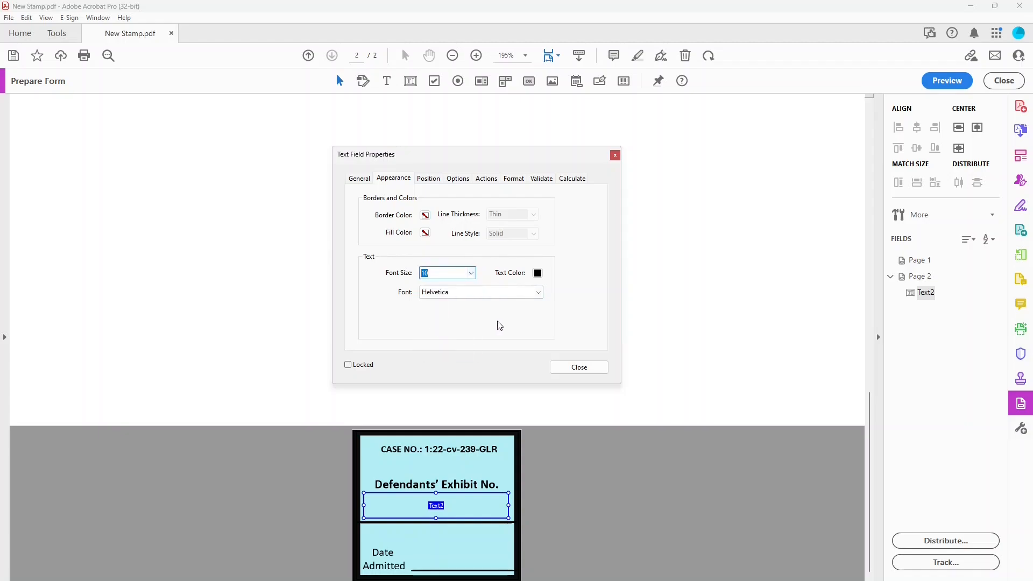
pyautogui.click(538, 293)
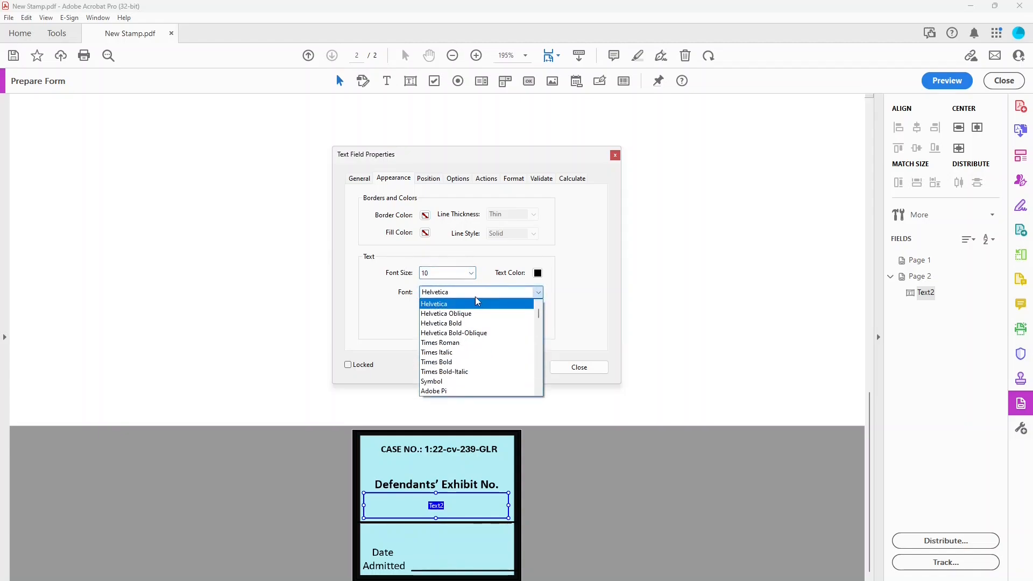
pyautogui.click(444, 322)
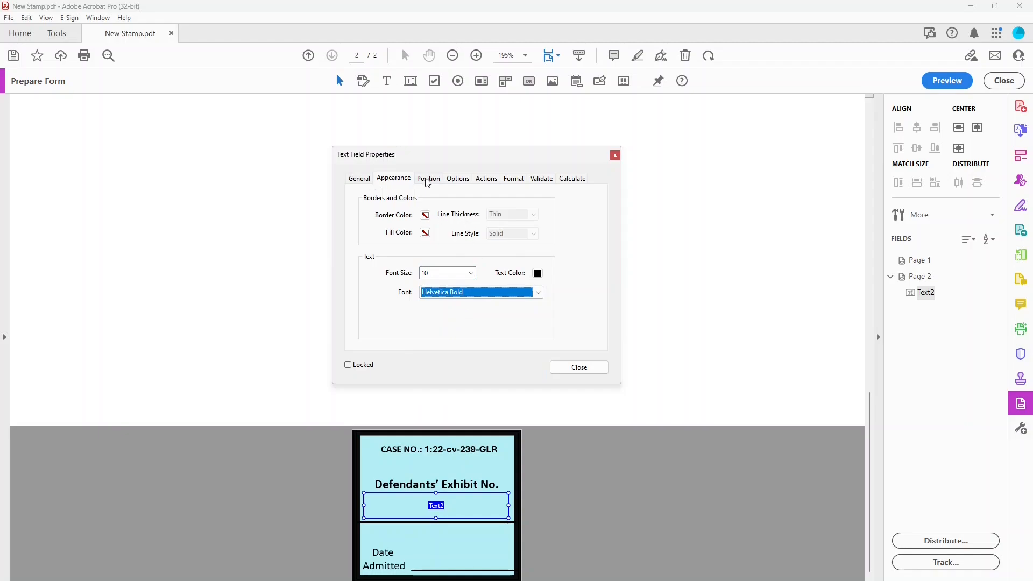
# Set the exhibit number field's text alignment to Center, check its calculation script, and close the field properties.
pyautogui.click(458, 178)
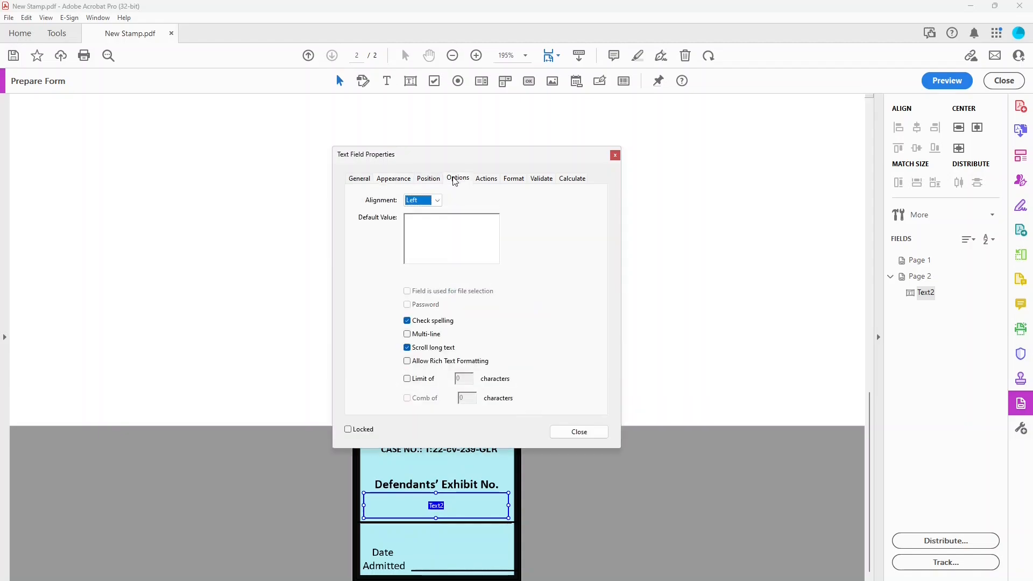
pyautogui.click(441, 203)
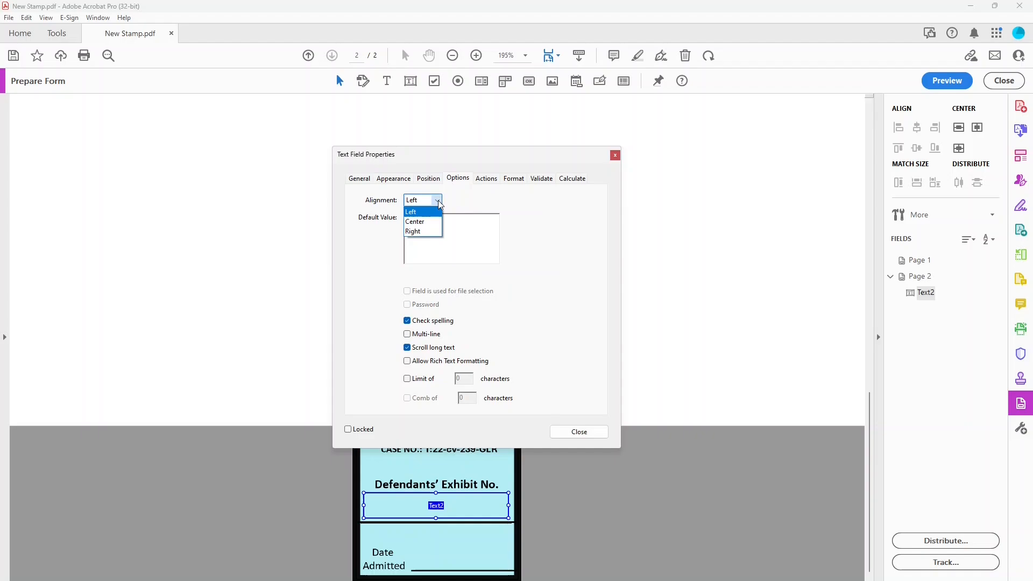
pyautogui.click(413, 220)
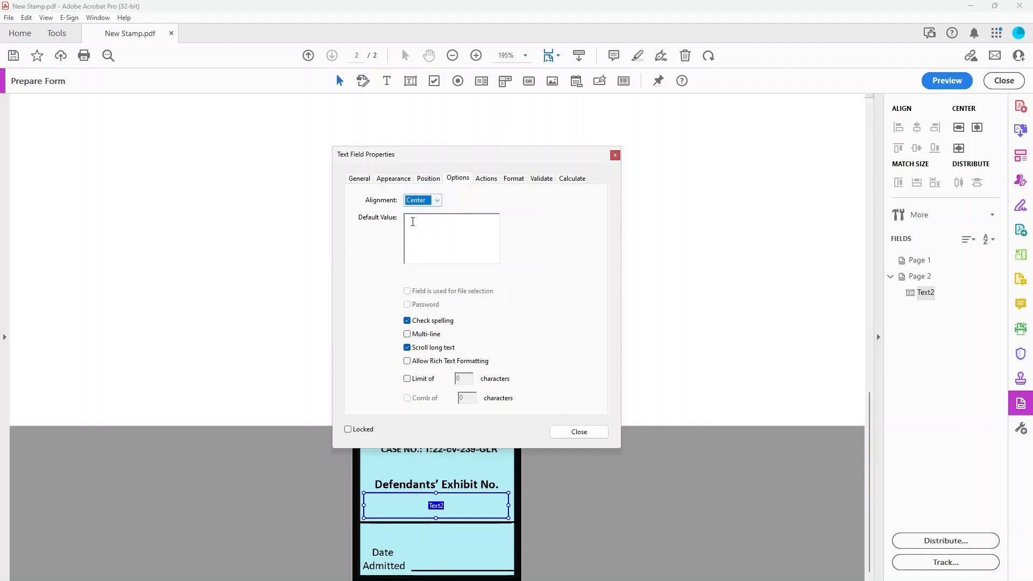
pyautogui.click(573, 179)
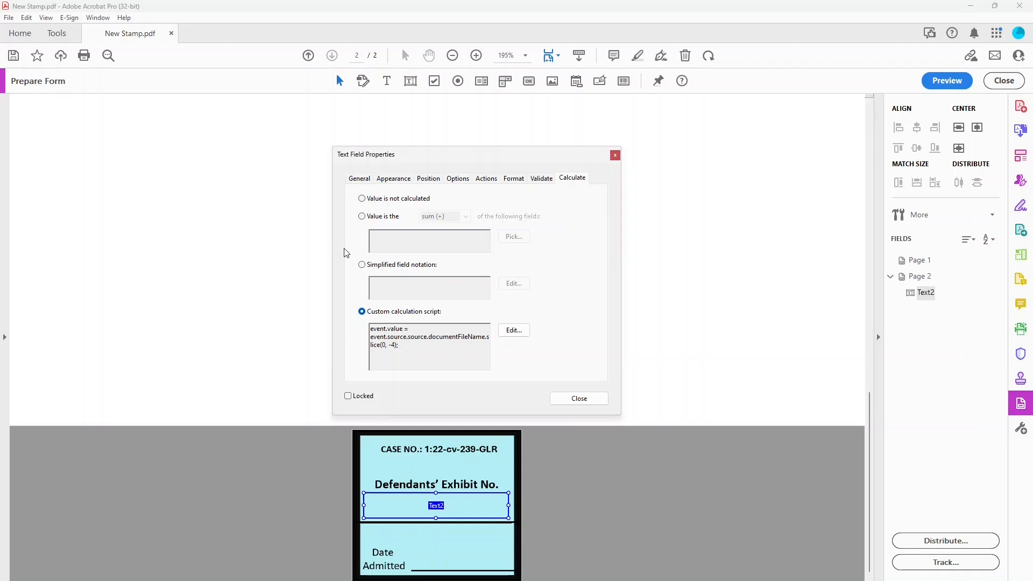
pyautogui.click(584, 400)
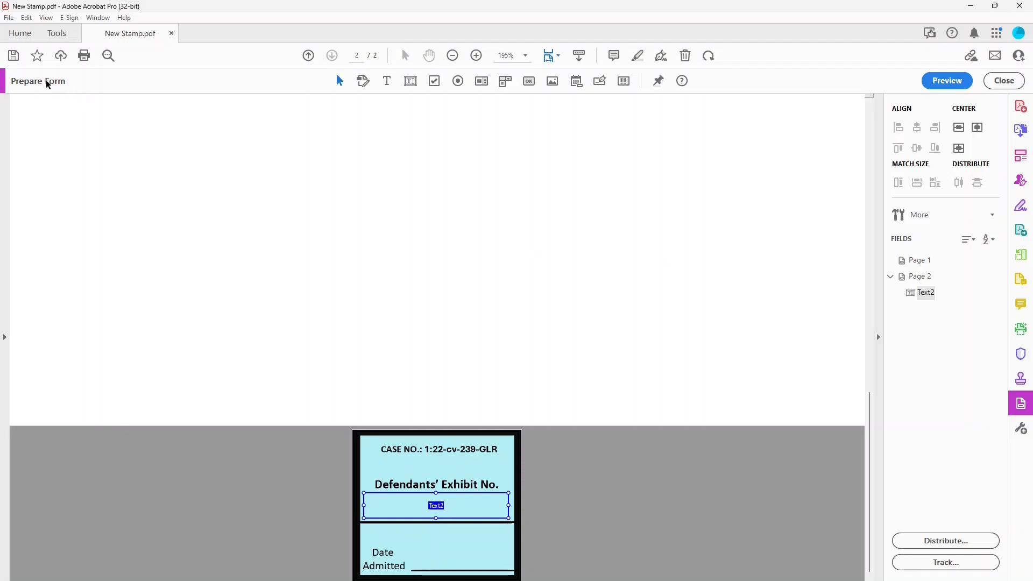
# Save the stamp as New Stamp.pdf in the Dynamic Stamp folder on drive D.
pyautogui.click(14, 55)
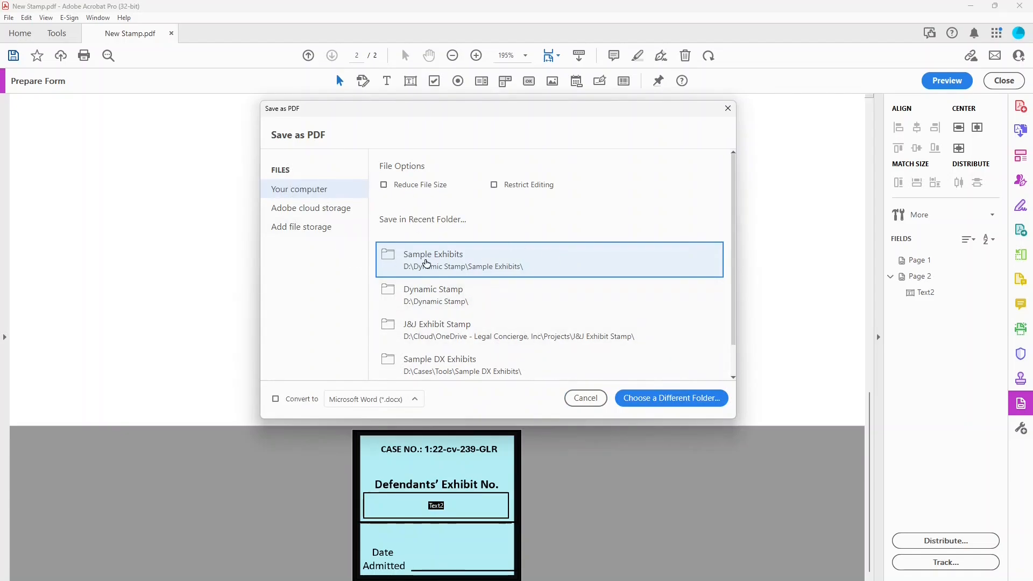
pyautogui.click(520, 264)
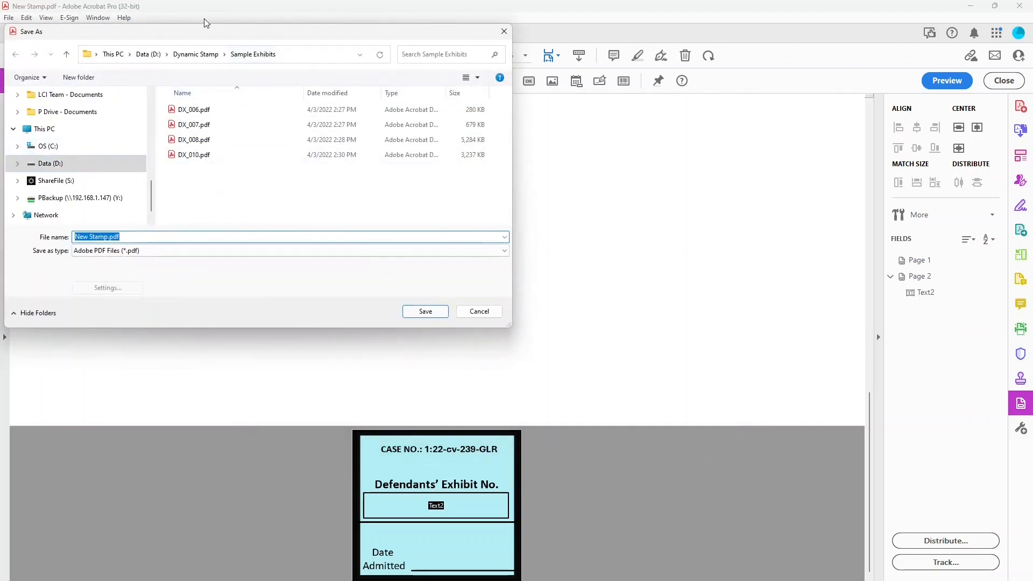
pyautogui.click(196, 54)
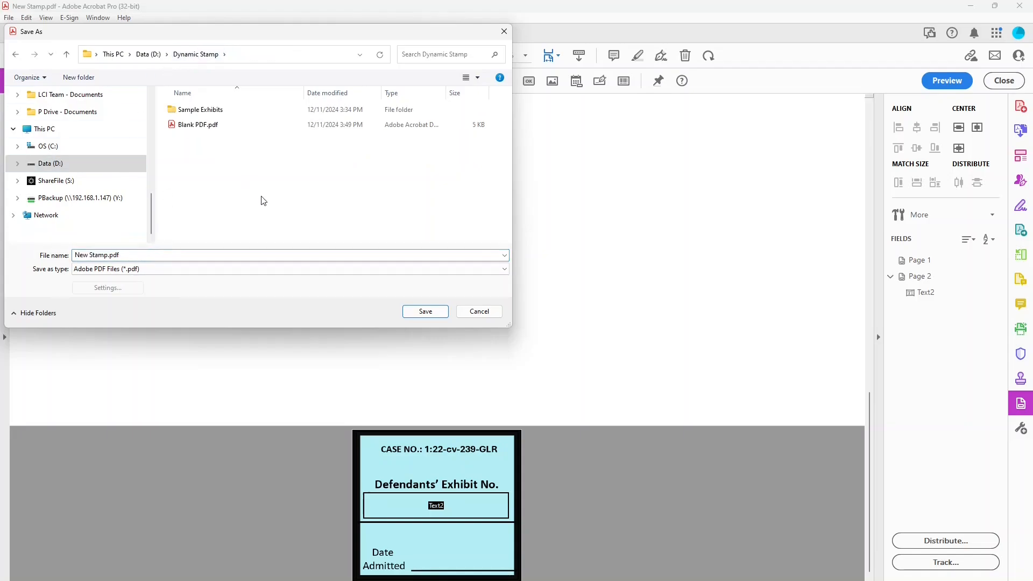
pyautogui.click(426, 312)
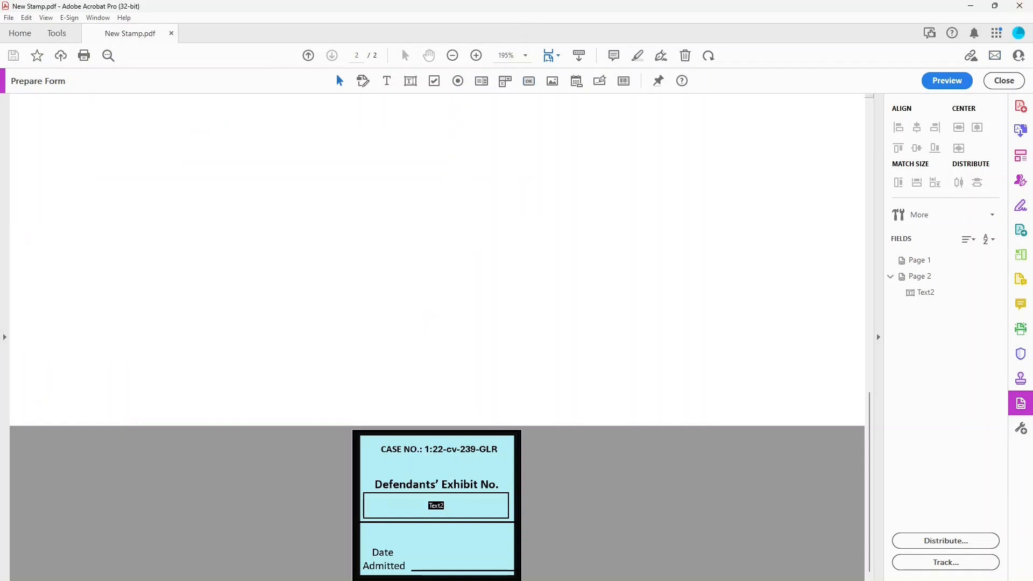
# Switch to Notepad++ and examine the alternative script that prompts for an exhibit number, highlighting its lines, and return to Acrobat.
pyautogui.moveTo(0, 135); pyautogui.dragTo(467, 88)
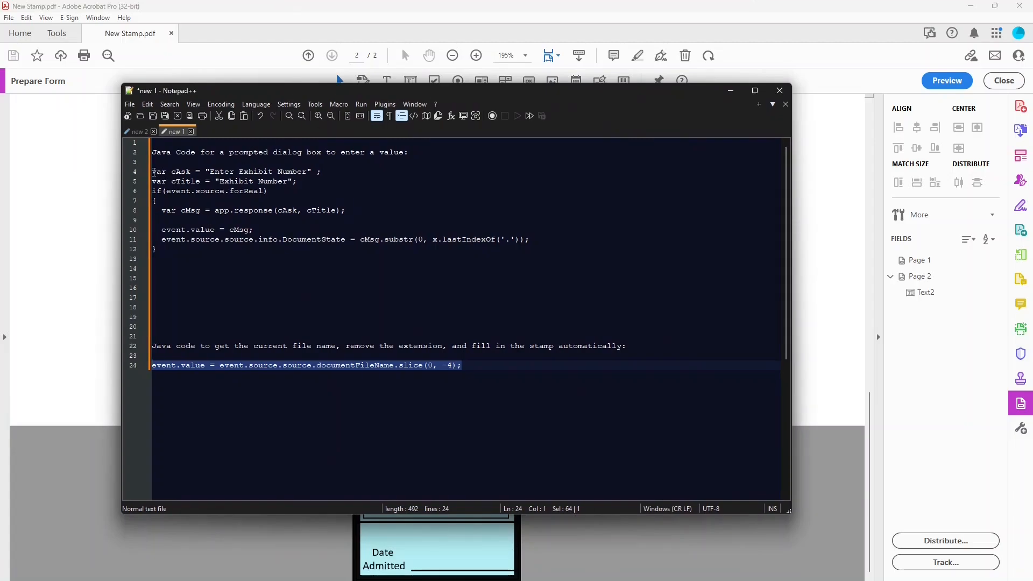
pyautogui.moveTo(153, 171); pyautogui.dragTo(559, 243)
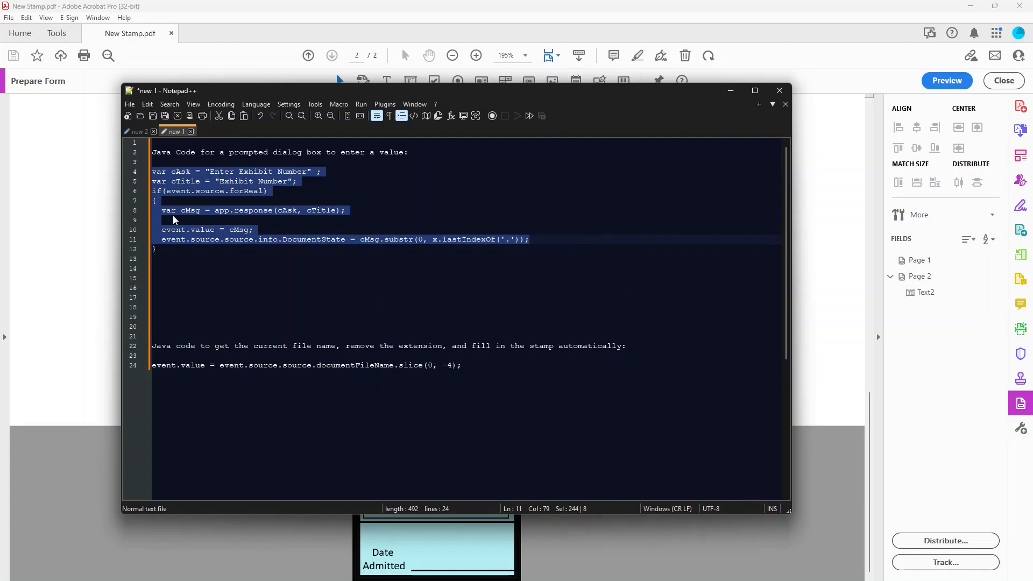
pyautogui.click(173, 247)
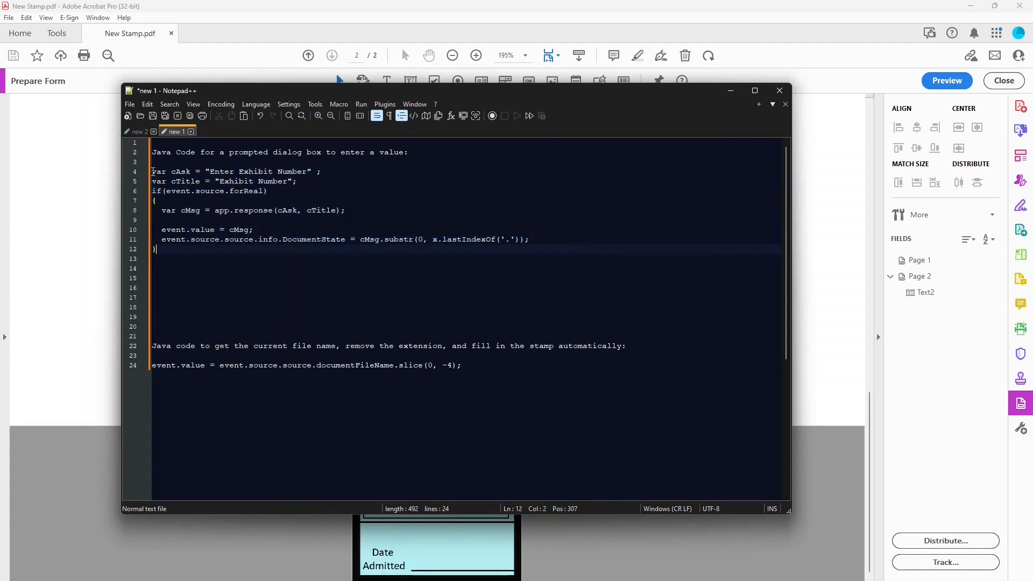
pyautogui.moveTo(153, 171); pyautogui.dragTo(156, 258)
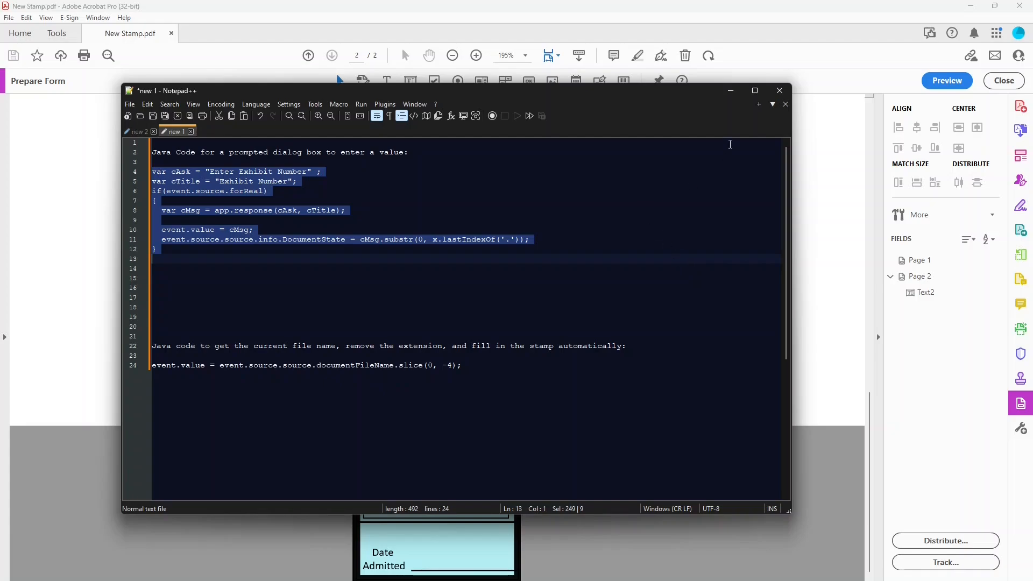
pyautogui.click(731, 90)
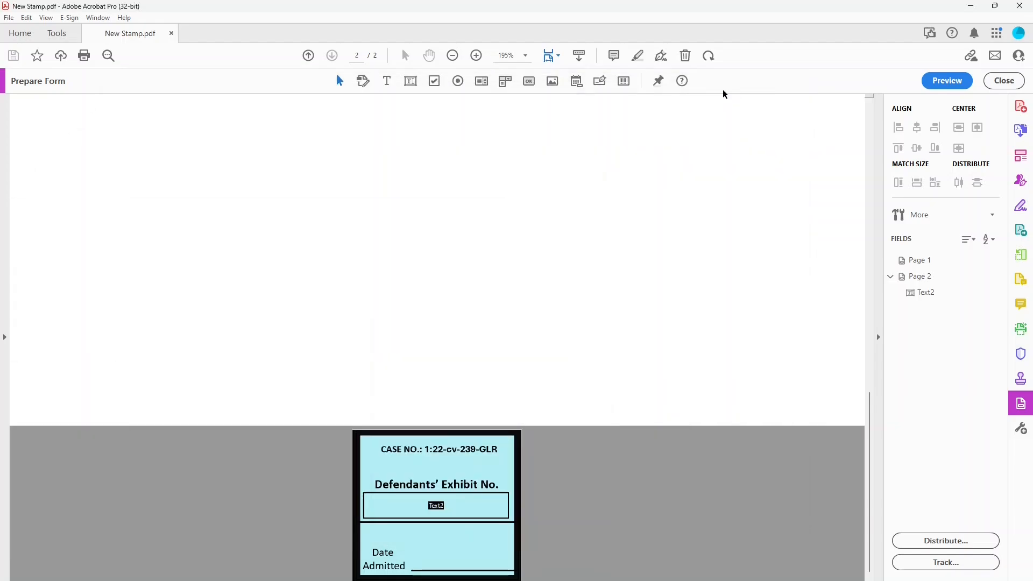
# Close Acrobat, open the Dynamic Stamp folder in File Explorer, and delete the old New Stamp.pdf from Acrobat's Stamps folder.
pyautogui.click(1020, 5)
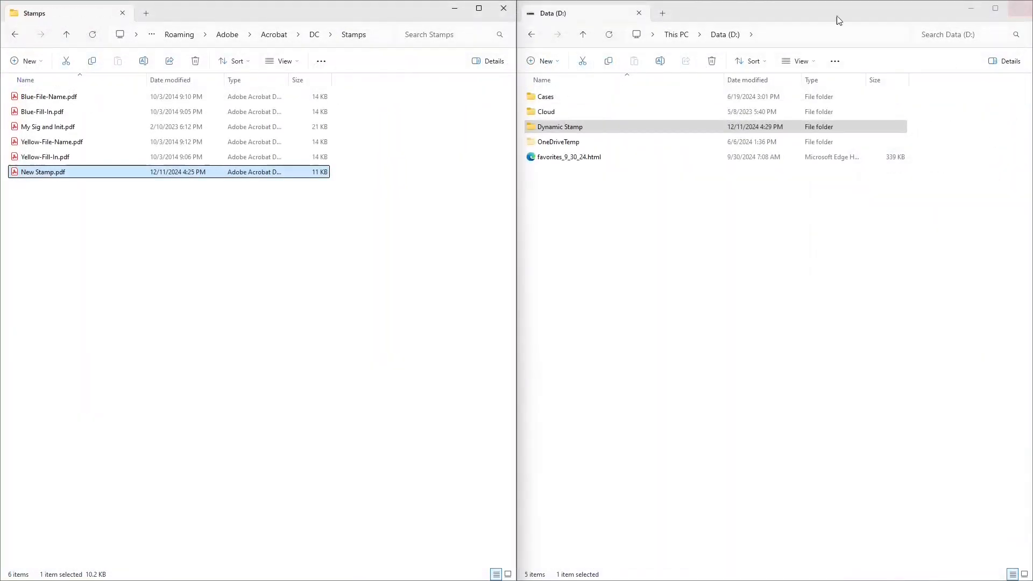
pyautogui.doubleClick(559, 129)
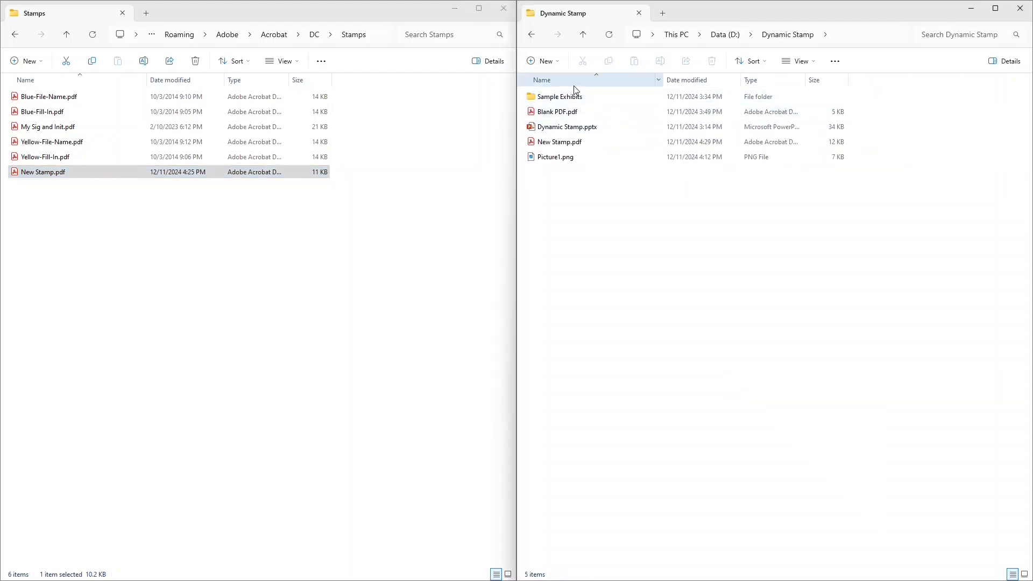
pyautogui.click(564, 143)
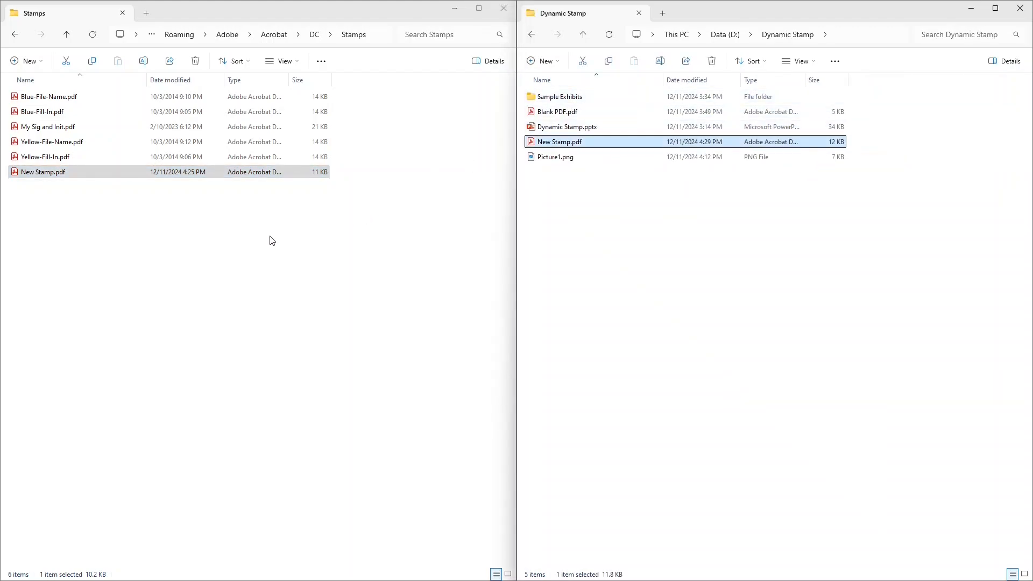
pyautogui.click(41, 157)
pyautogui.click(43, 173)
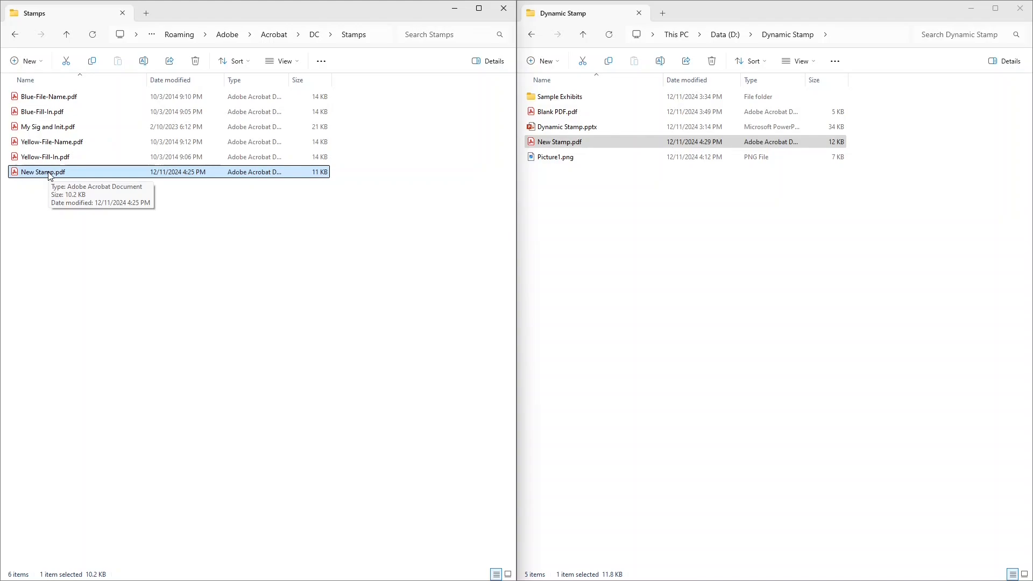
pyautogui.press('Delete')
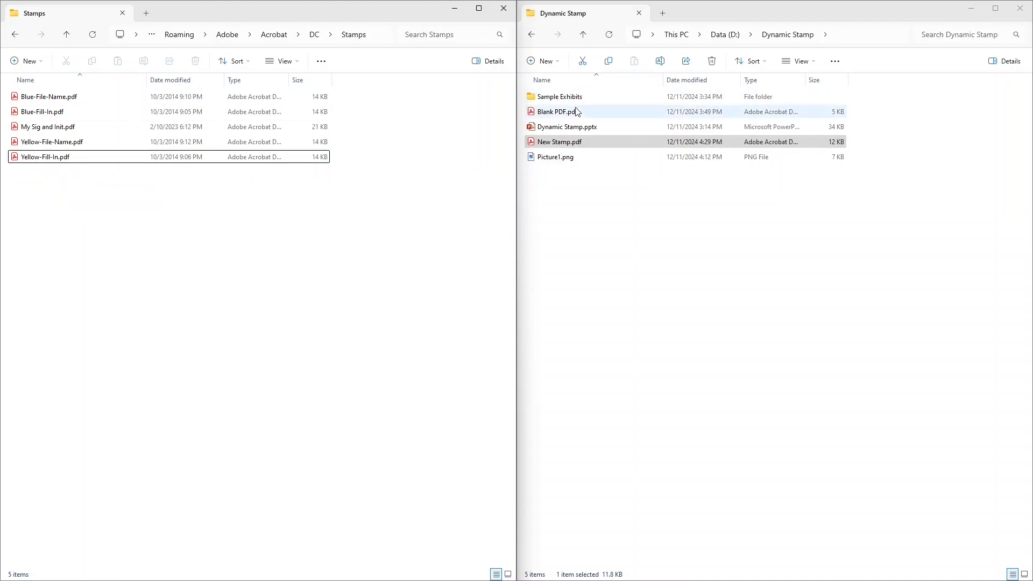
# Copy New Stamp.pdf from the Dynamic Stamp folder into Acrobat's Stamps folder.
pyautogui.click(560, 142)
pyautogui.moveTo(560, 143); pyautogui.dragTo(116, 264)
pyautogui.click(156, 283)
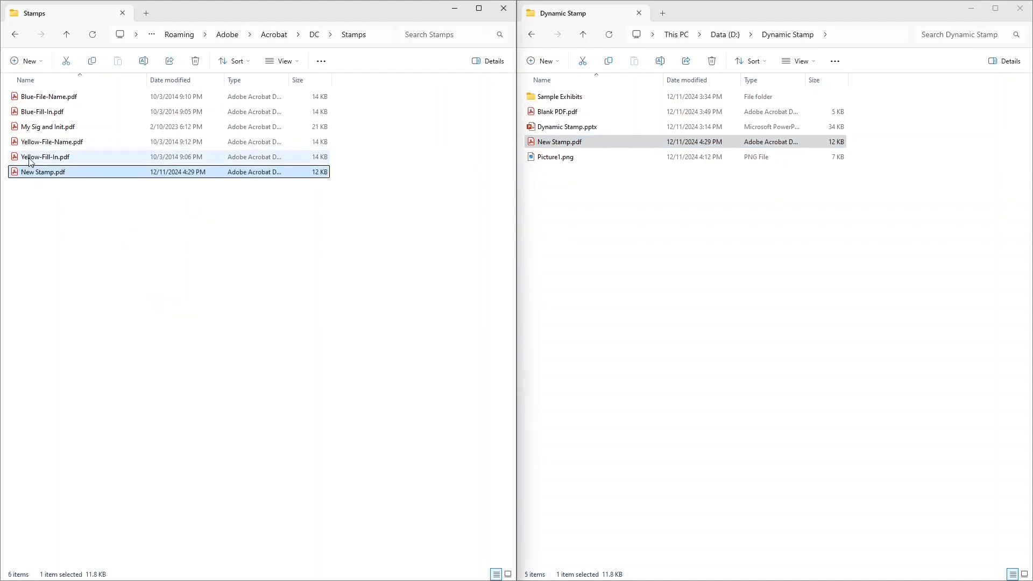
# Open all four exhibits from the Sample Exhibits folder in Acrobat, bring DX_010.pdf to the front, and maximize the window.
pyautogui.doubleClick(569, 100)
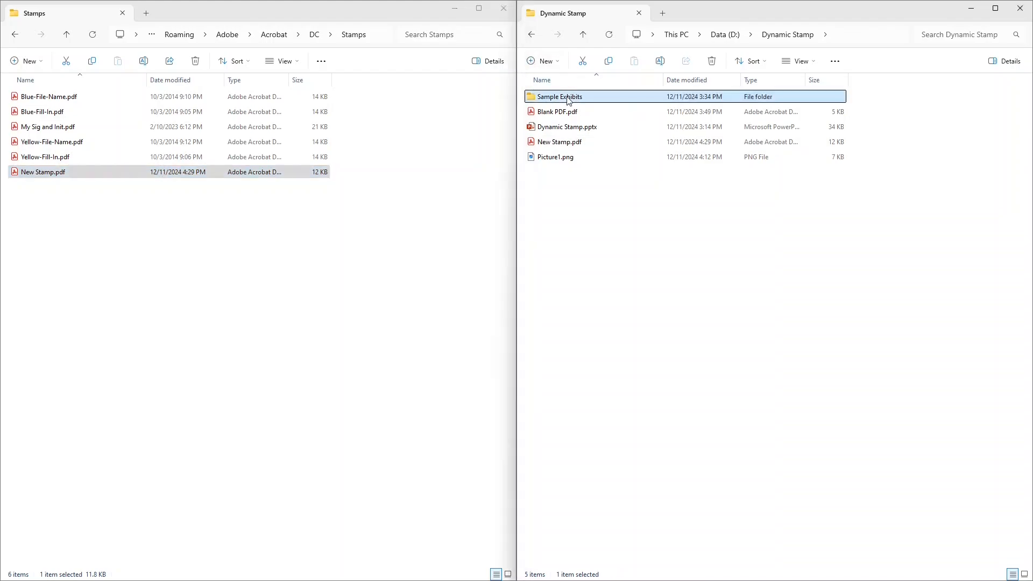
pyautogui.click(568, 100)
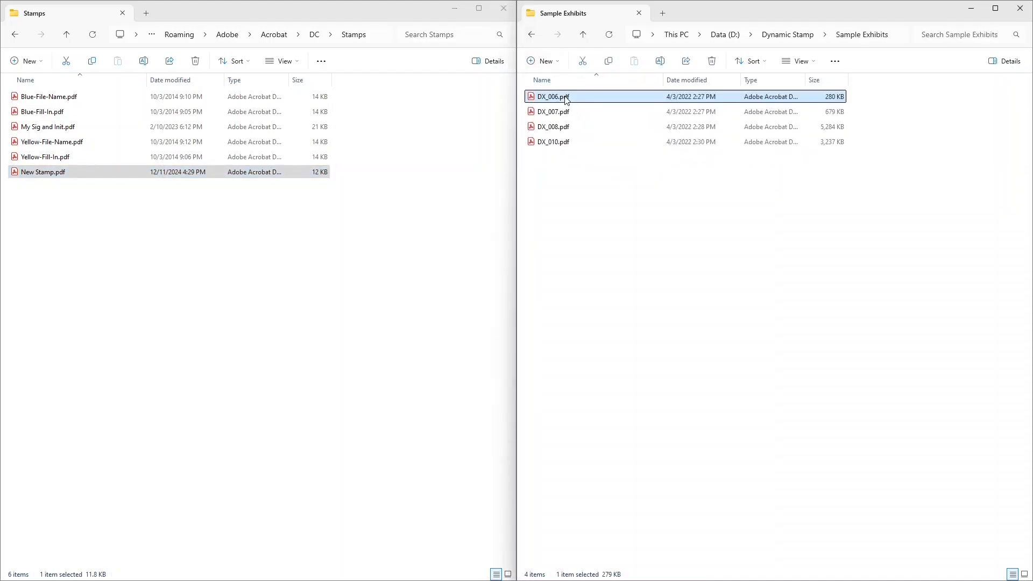
pyautogui.keyDown('shift'); pyautogui.click(568, 148); pyautogui.keyUp('shift')
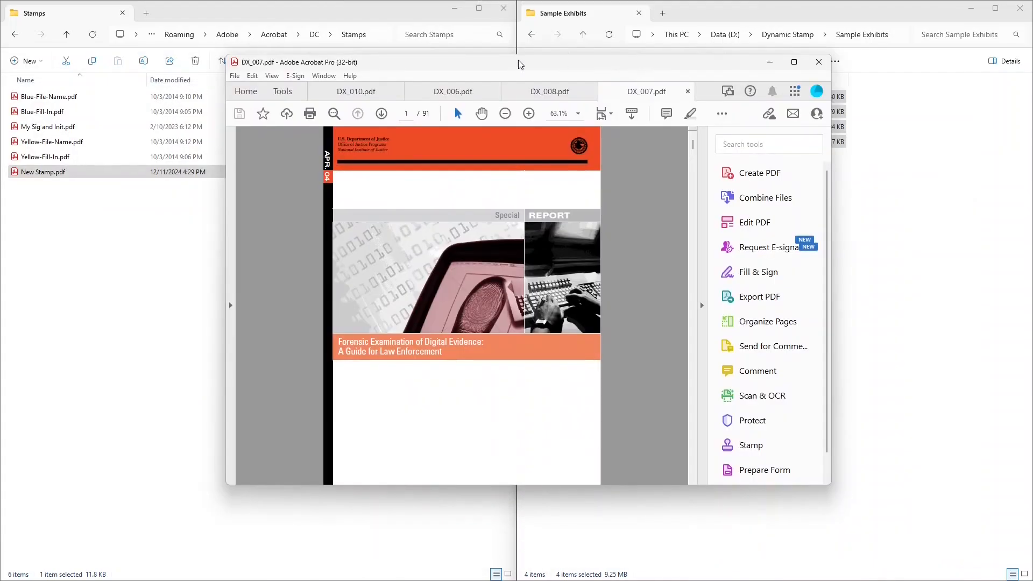
pyautogui.click(360, 93)
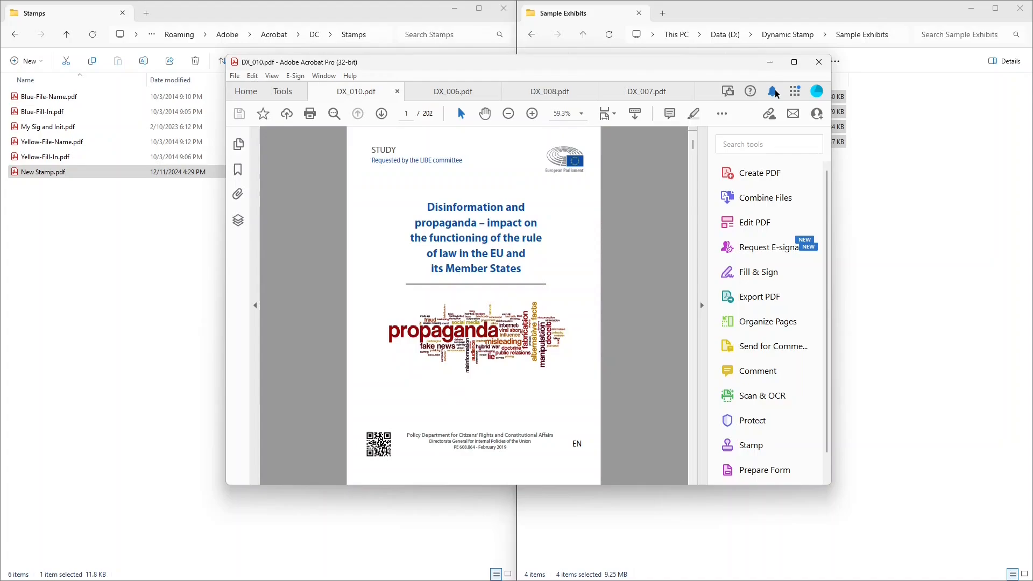
pyautogui.click(794, 63)
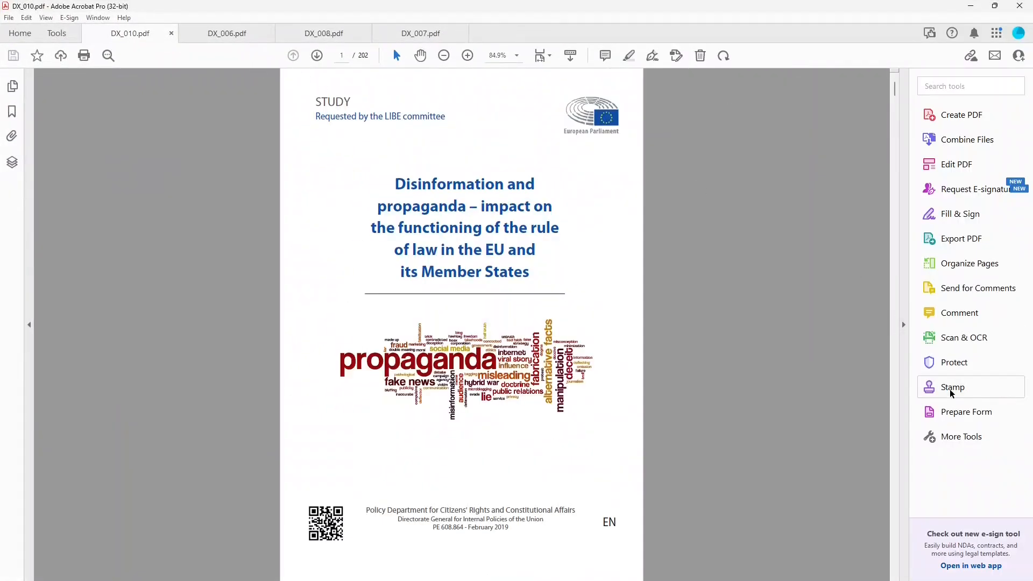
# Start placing the custom Defendants' Exhibit stamp from the New Stamp category on the first page of DX_010.pdf.
pyautogui.click(963, 391)
pyautogui.click(388, 80)
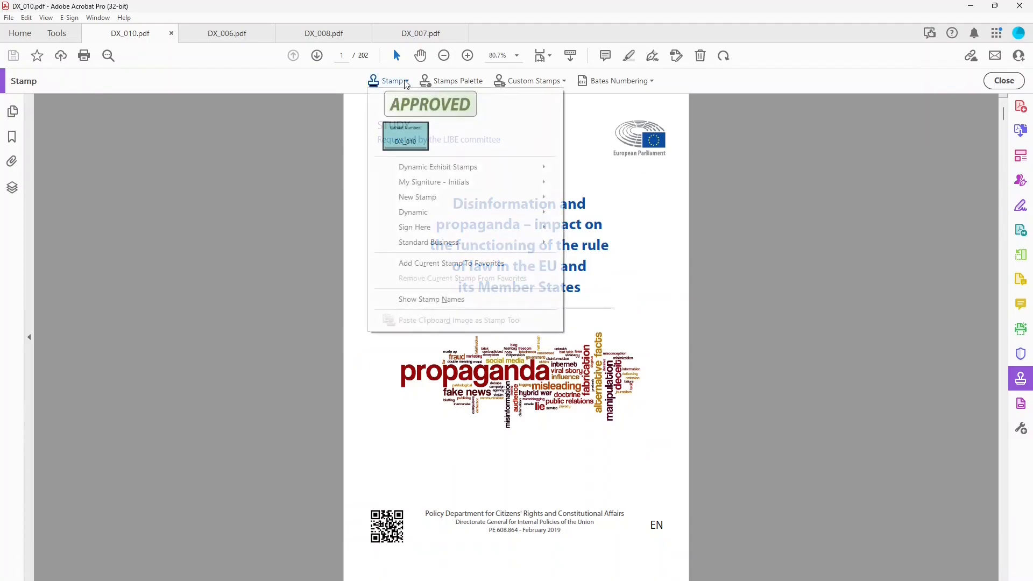
pyautogui.moveTo(443, 166)
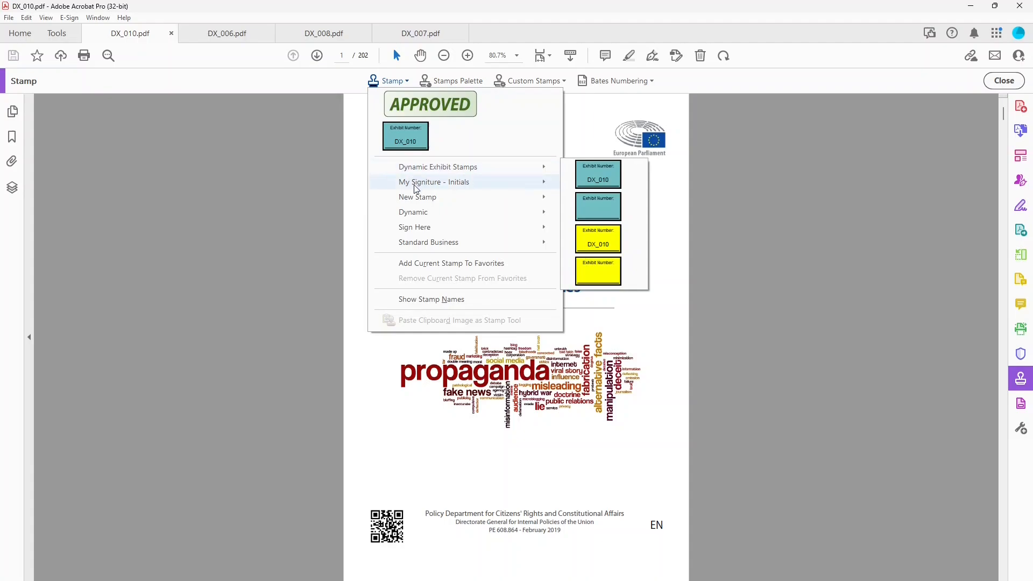
pyautogui.moveTo(420, 202)
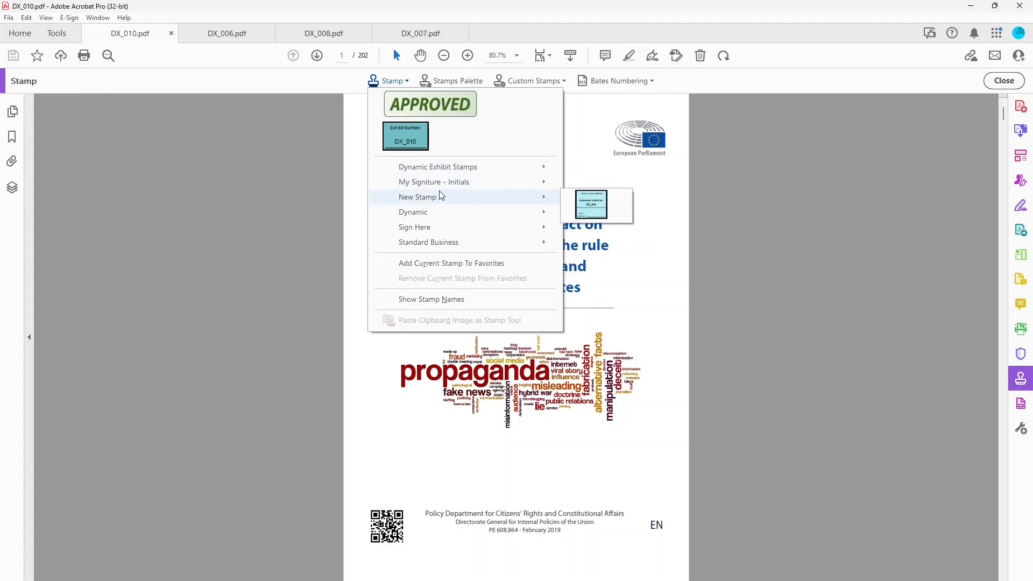
pyautogui.click(592, 204)
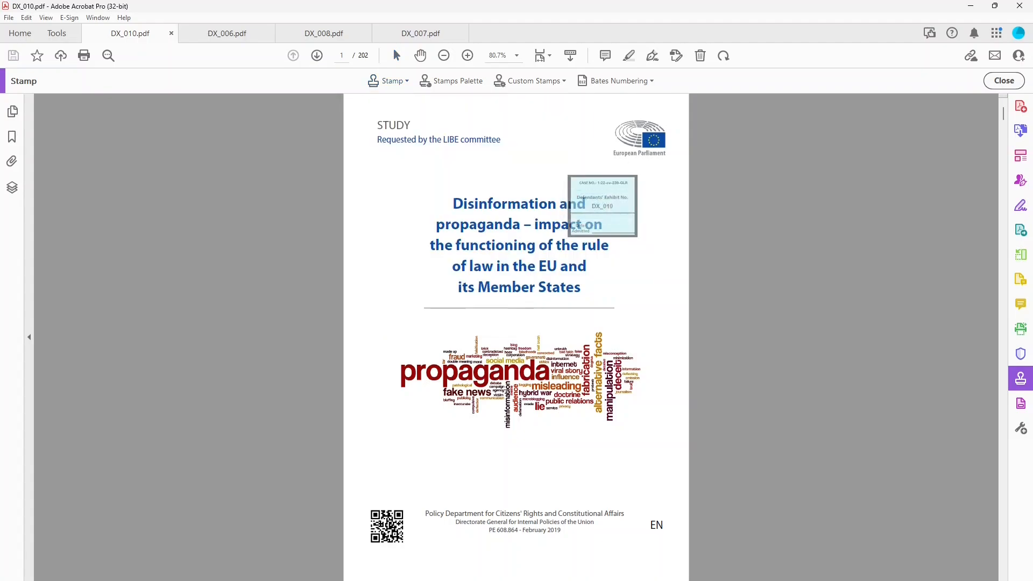